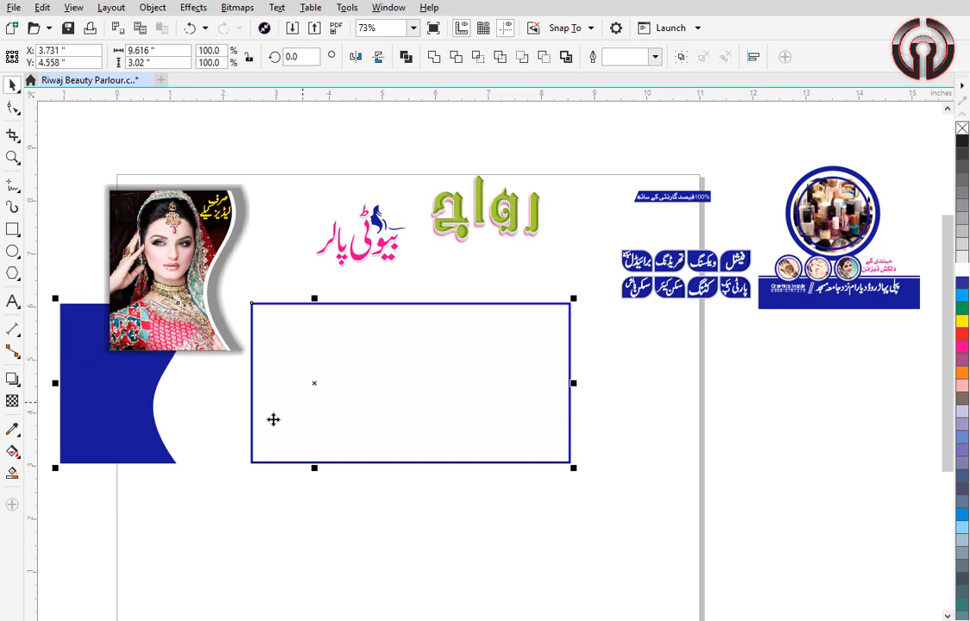
# Align the blue wavy shape with the left edge of the blue-outlined rectangle.
pyautogui.click(252, 463)
pyautogui.click(289, 342)
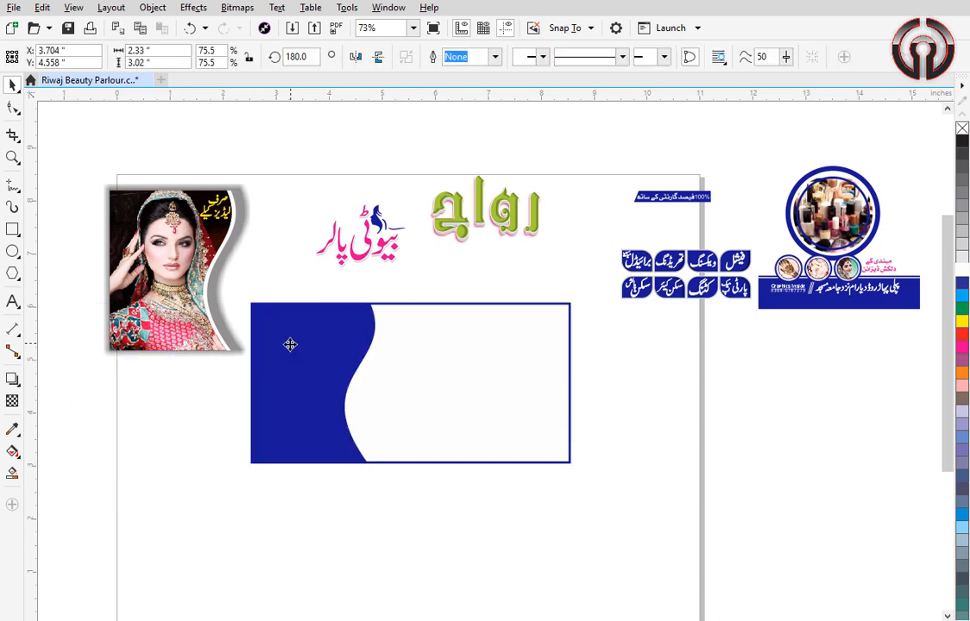
pyautogui.moveTo(289, 342); pyautogui.dragTo(375, 379)
pyautogui.hotkey('ctrl', 'z')
pyautogui.click(434, 545)
pyautogui.click(299, 392)
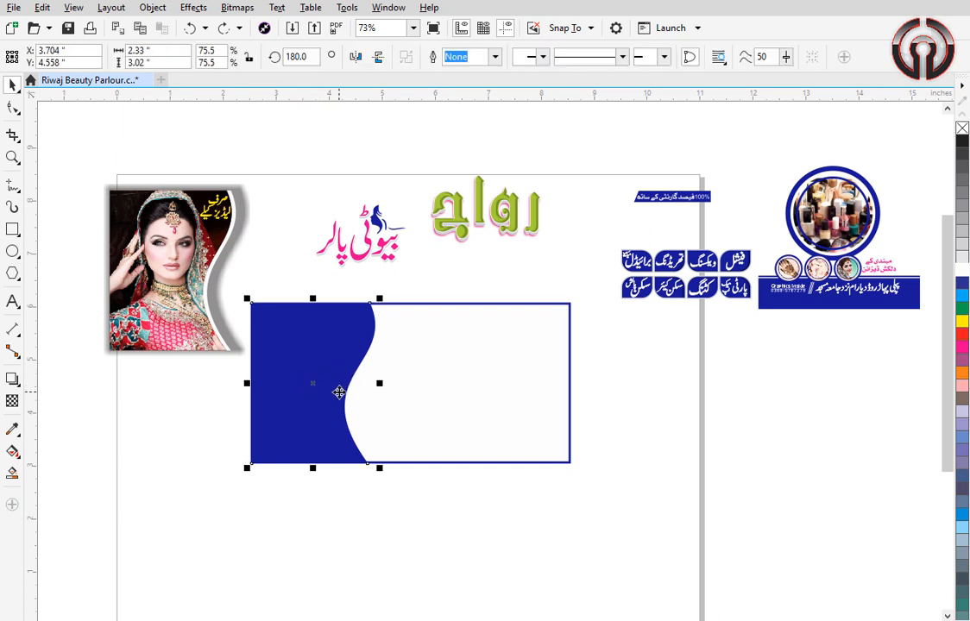
# Move the blue wavy shape outside the rectangle and draw a vertical line about 3 in tall across the rectangle's left part.
pyautogui.moveTo(338, 391); pyautogui.dragTo(199, 486)
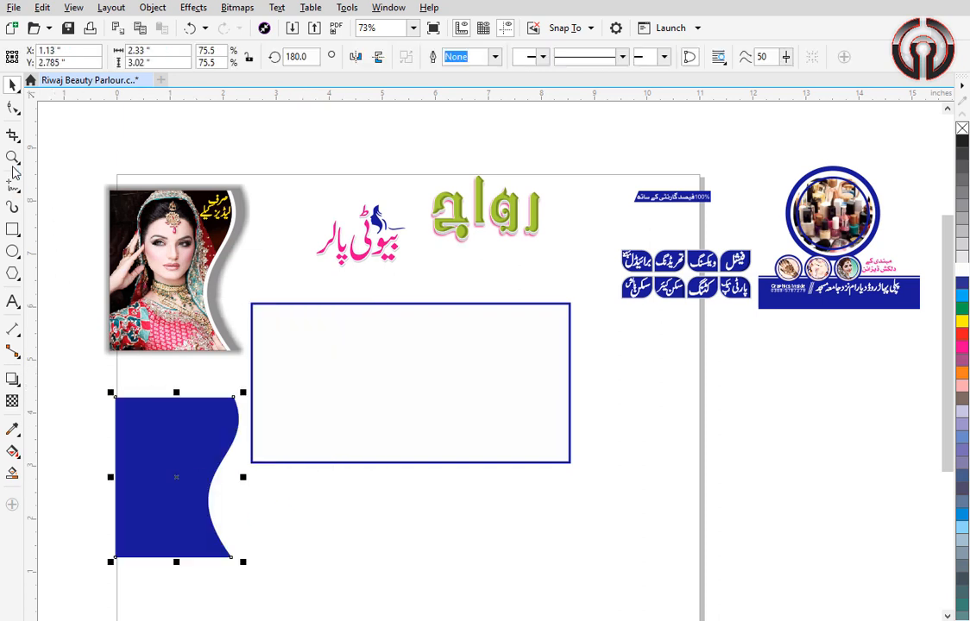
pyautogui.click(20, 194)
pyautogui.click(76, 200)
pyautogui.moveTo(352, 304); pyautogui.dragTo(361, 464)
pyautogui.press('space')
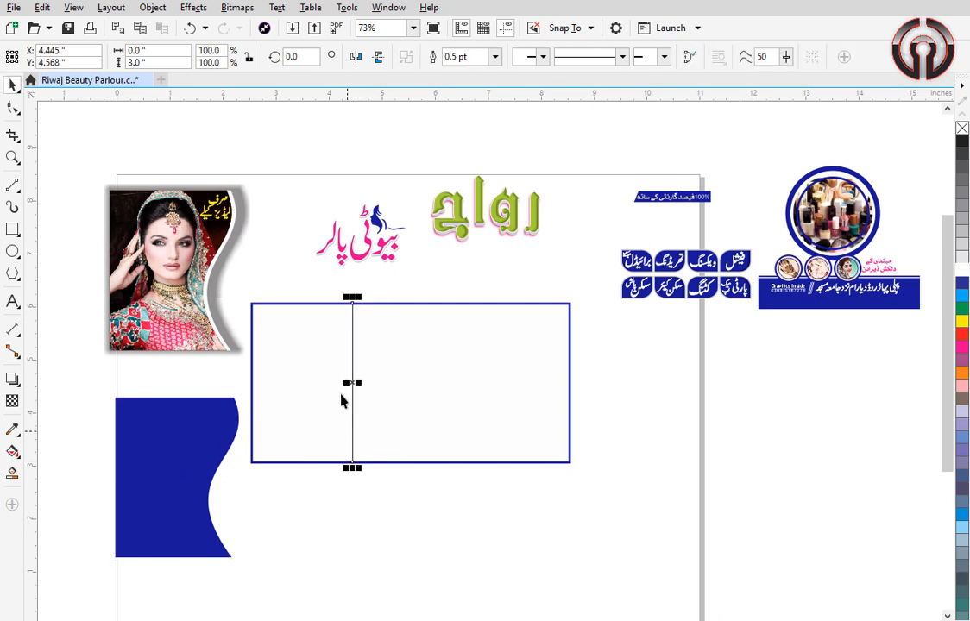
# Reshape the vertical line inside the rectangle into an S-curve by adjusting its curve handles.
pyautogui.click(13, 107)
pyautogui.moveTo(259, 246); pyautogui.dragTo(371, 473)
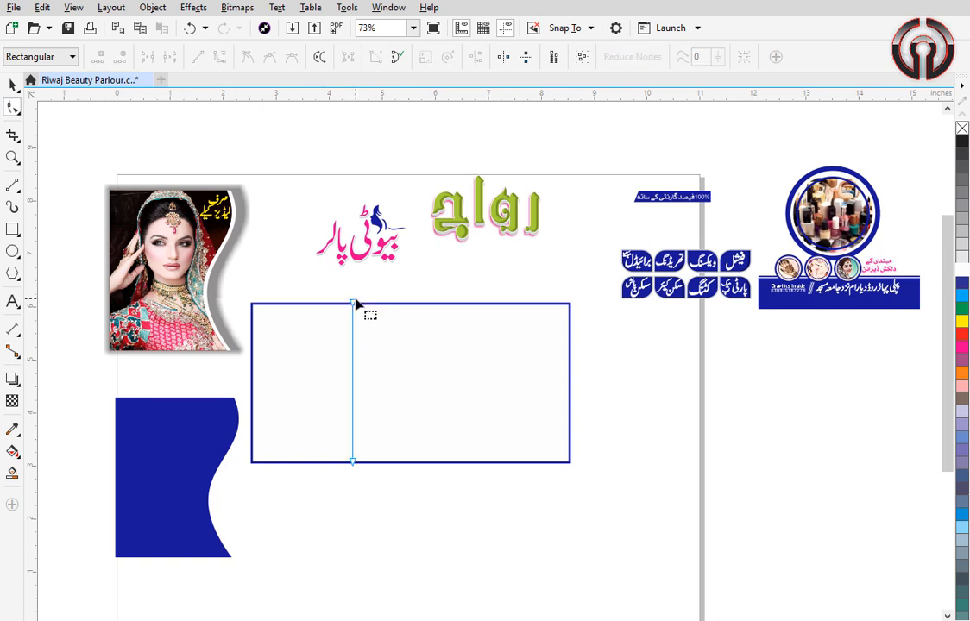
pyautogui.click(352, 331)
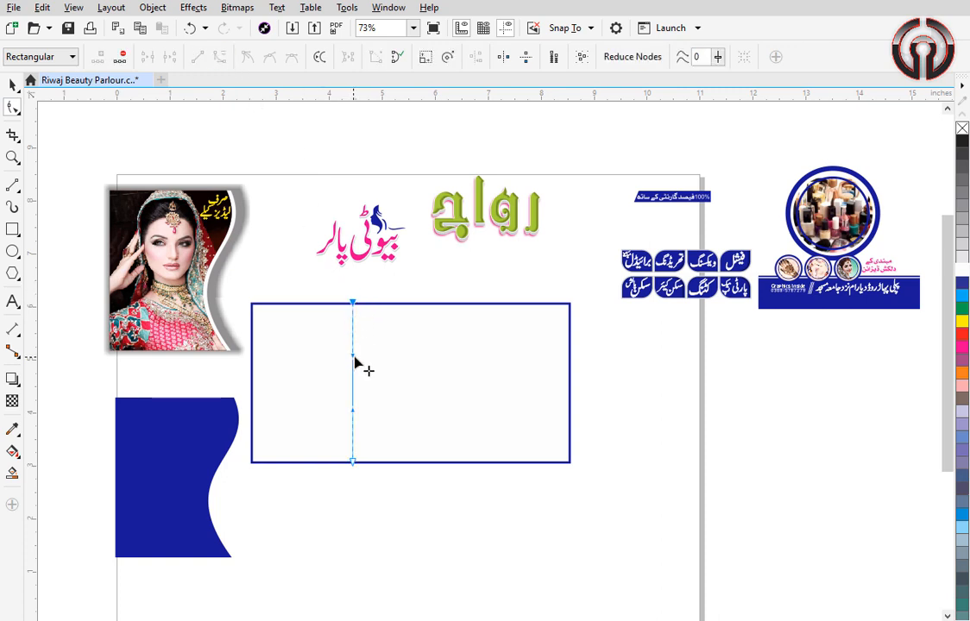
pyautogui.moveTo(355, 363); pyautogui.dragTo(305, 411)
pyautogui.moveTo(379, 366); pyautogui.dragTo(391, 358)
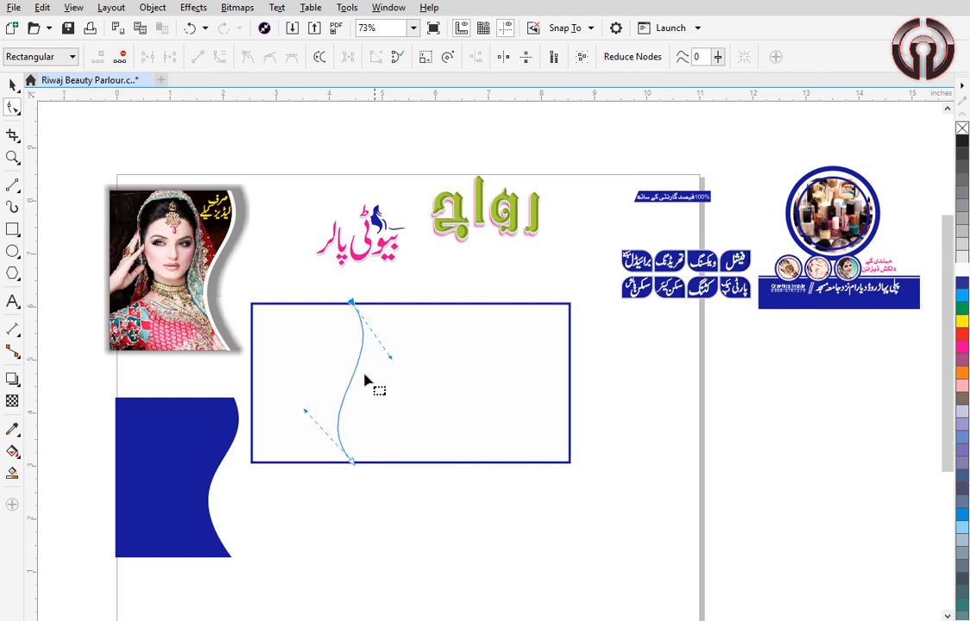
pyautogui.press('space')
pyautogui.click(353, 478)
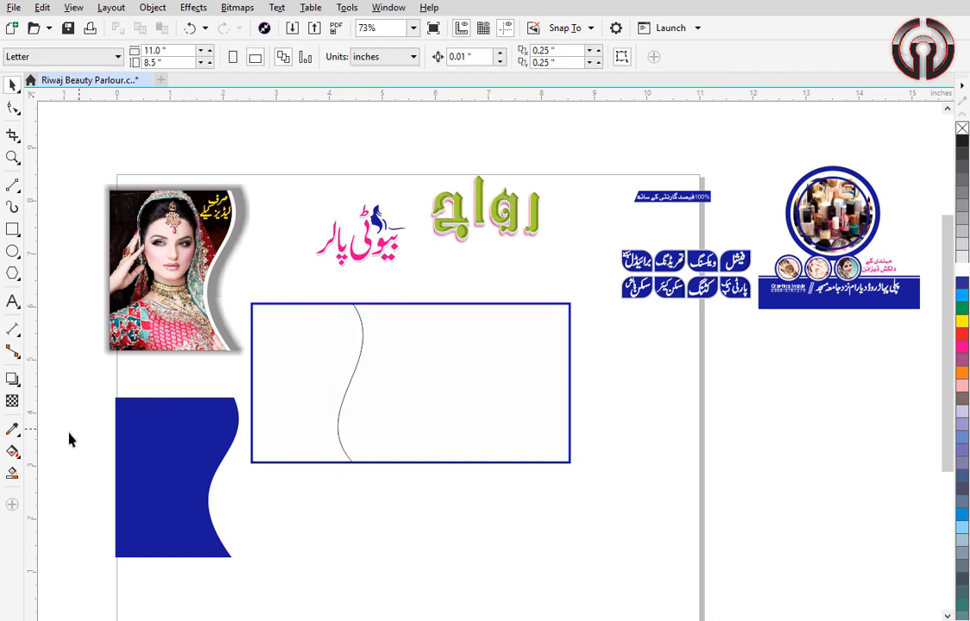
# Use Smart Fill on the area left of the S-curve and move the resulting filled shape off it.
pyautogui.click(12, 474)
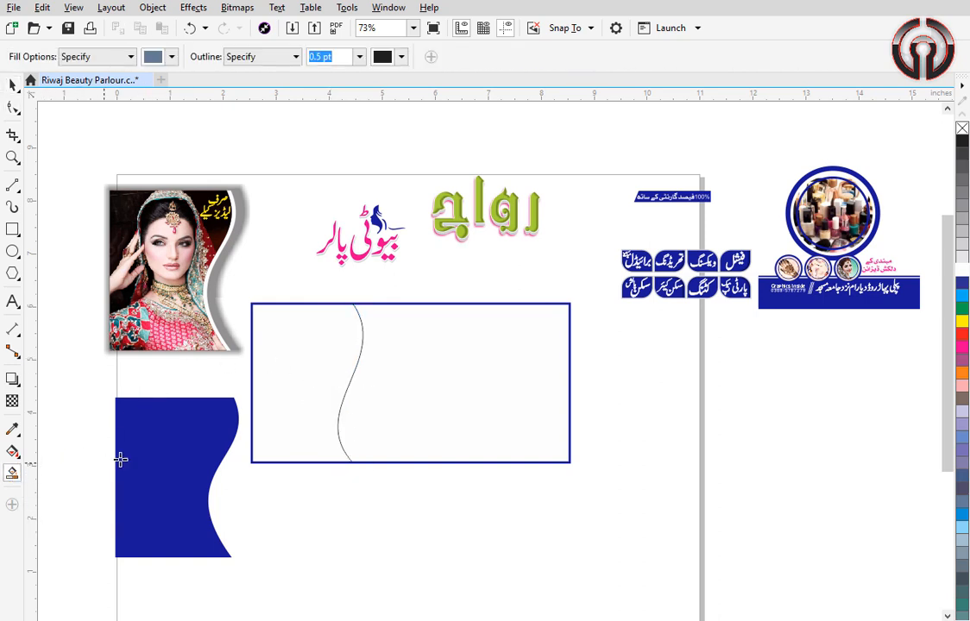
pyautogui.click(289, 378)
pyautogui.press('space')
pyautogui.moveTo(340, 429); pyautogui.dragTo(362, 454)
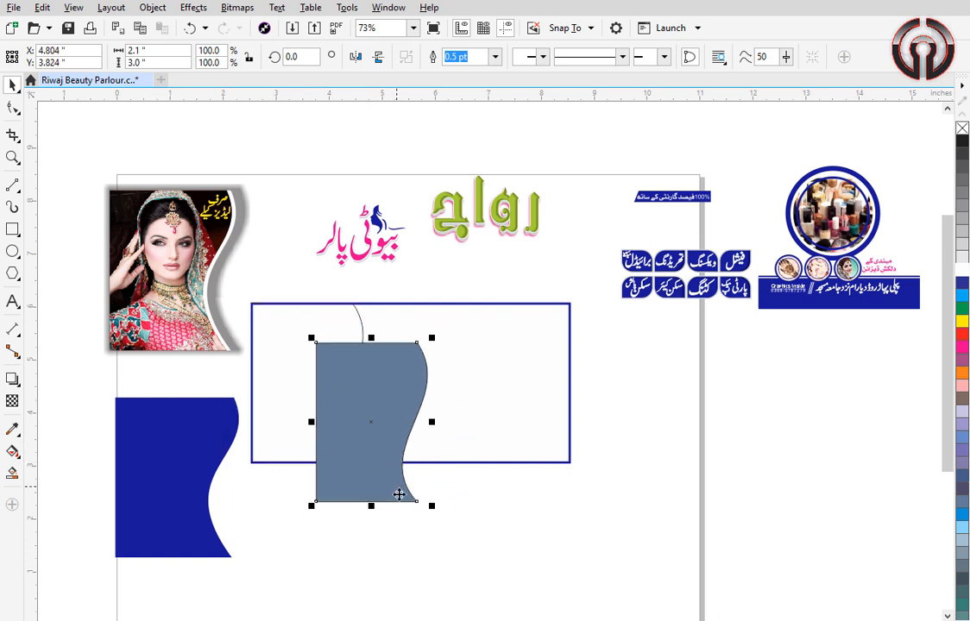
# Delete the filled wavy piece and the S-curve drawn in the rectangle.
pyautogui.press('Delete')
pyautogui.moveTo(431, 528); pyautogui.dragTo(264, 265)
pyautogui.press('Delete')
# Align the blue wavy shape to the bottom and left edges of the blue-outlined rectangle.
pyautogui.click(223, 422)
pyautogui.keyDown('shift'); pyautogui.click(346, 377); pyautogui.keyUp('shift')
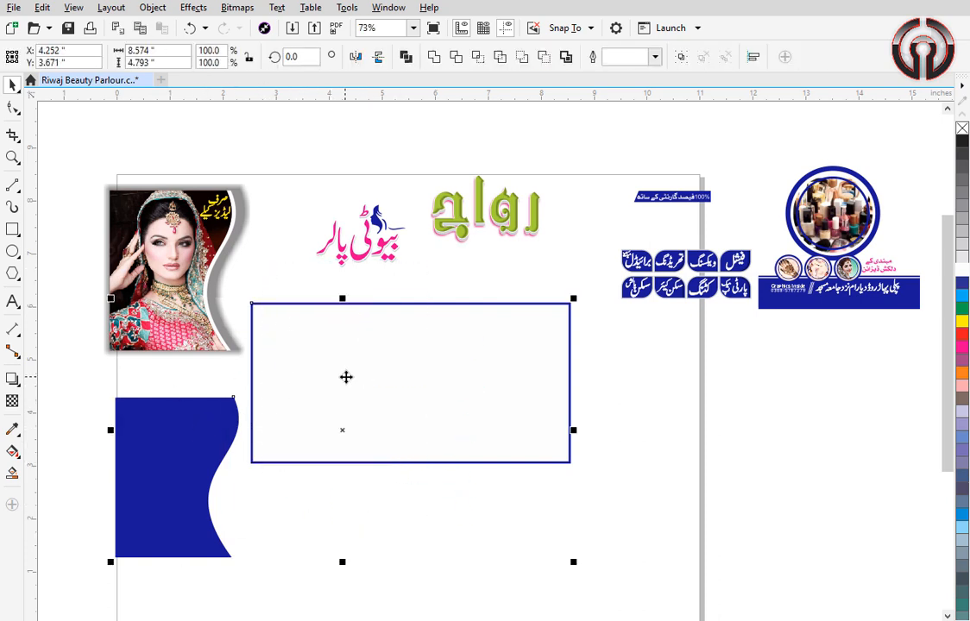
pyautogui.press('b')
pyautogui.press('l')
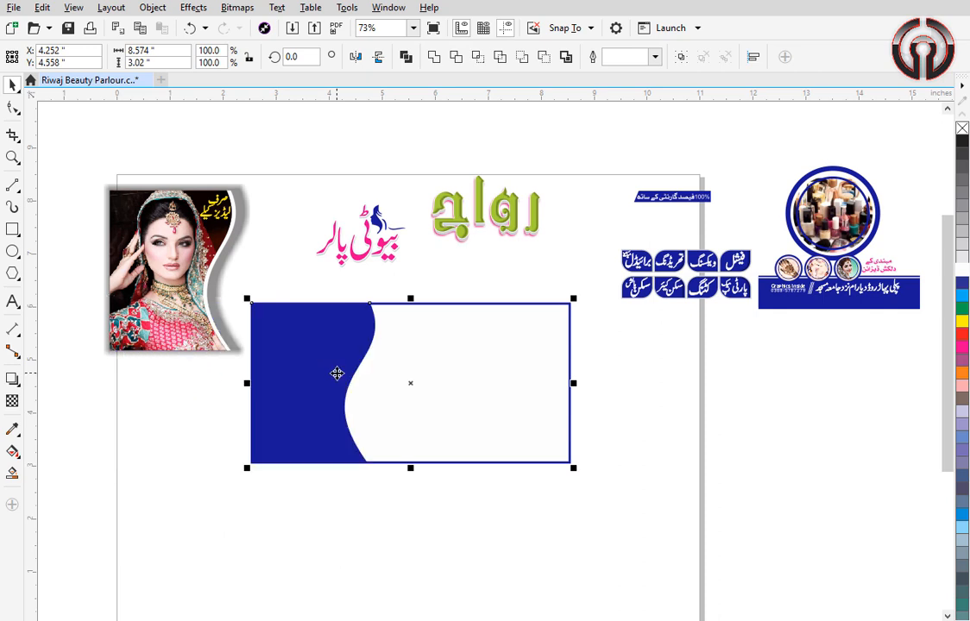
pyautogui.click(373, 544)
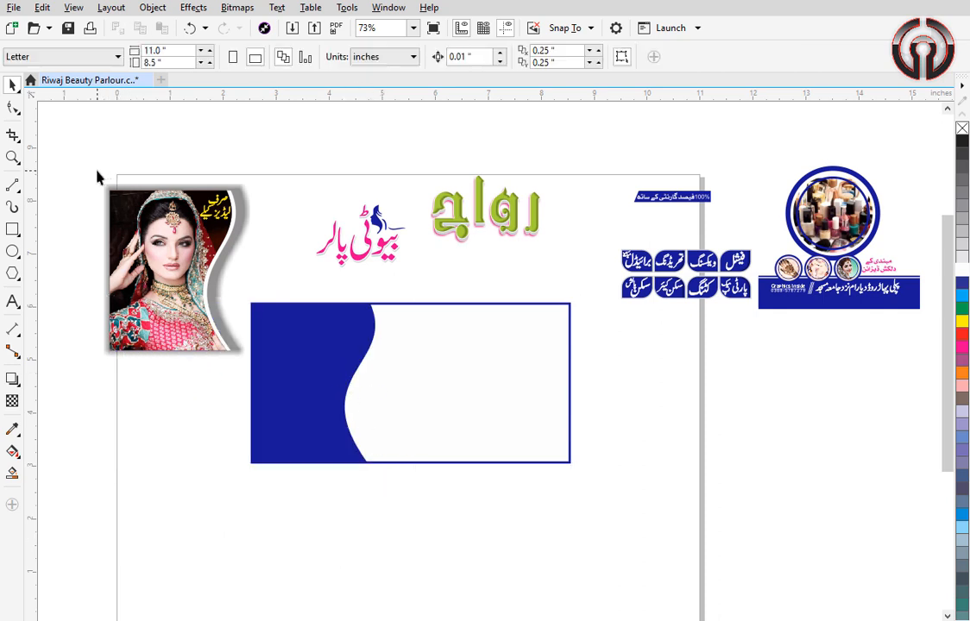
# Try pulling the bride photo and its grey shadow apart, and undo the moves.
pyautogui.click(136, 192)
pyautogui.moveTo(165, 216); pyautogui.dragTo(145, 294)
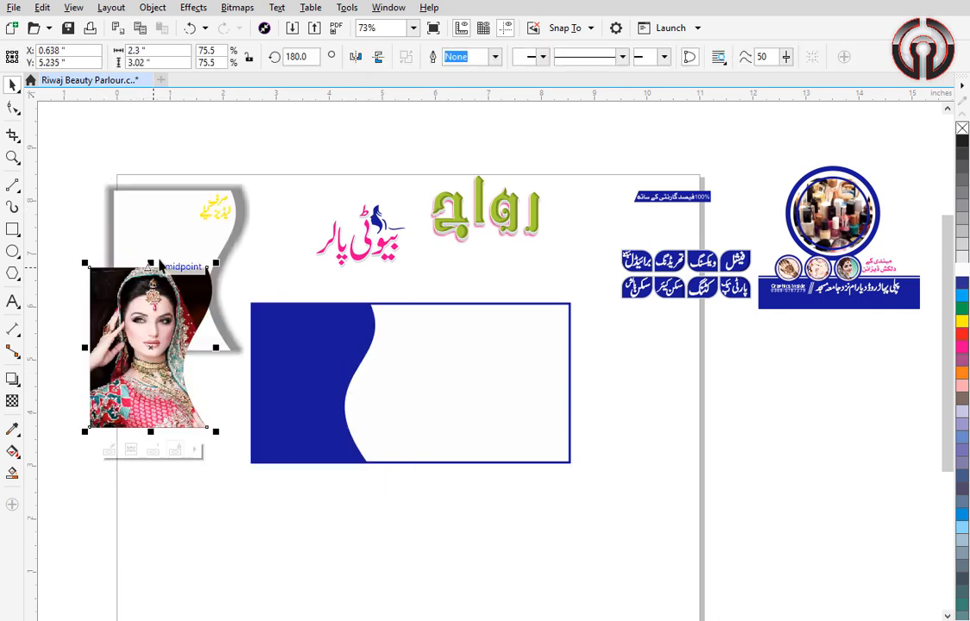
pyautogui.moveTo(193, 231); pyautogui.dragTo(239, 269)
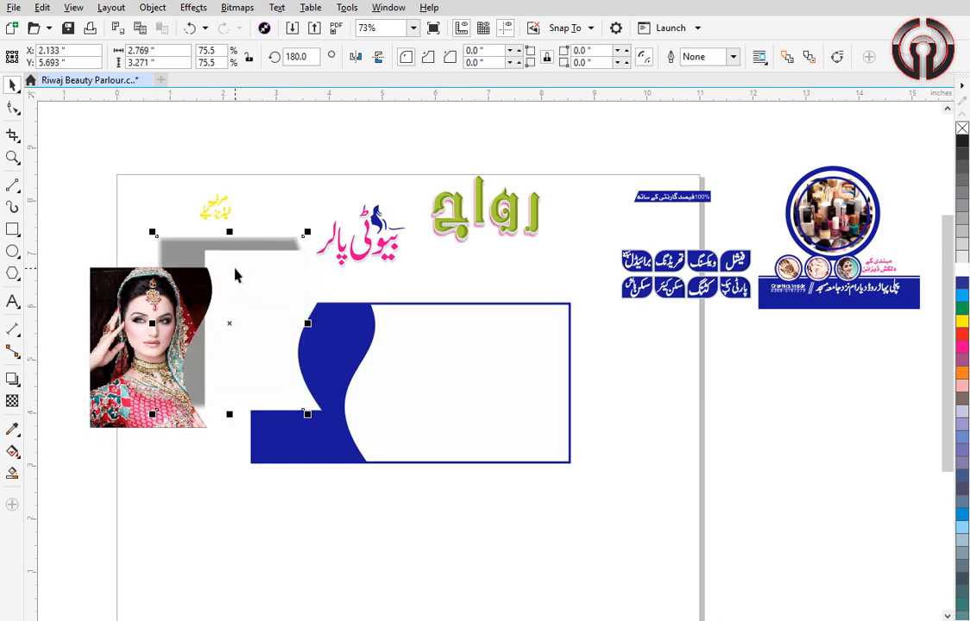
pyautogui.hotkey('ctrl', 'z')
pyautogui.hotkey('ctrl', 'z')
pyautogui.hotkey('ctrl', 'z')
pyautogui.click(185, 456)
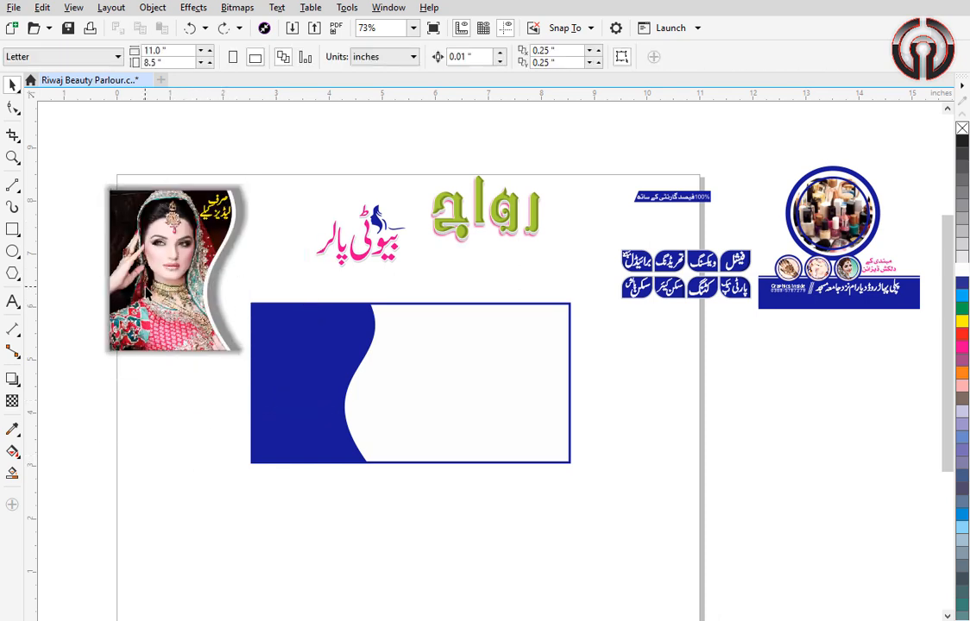
# Try moving the bride picture out of its wavy clipping shape, and undo the move.
pyautogui.click(147, 293)
pyautogui.click(175, 373)
pyautogui.moveTo(164, 278); pyautogui.dragTo(329, 427)
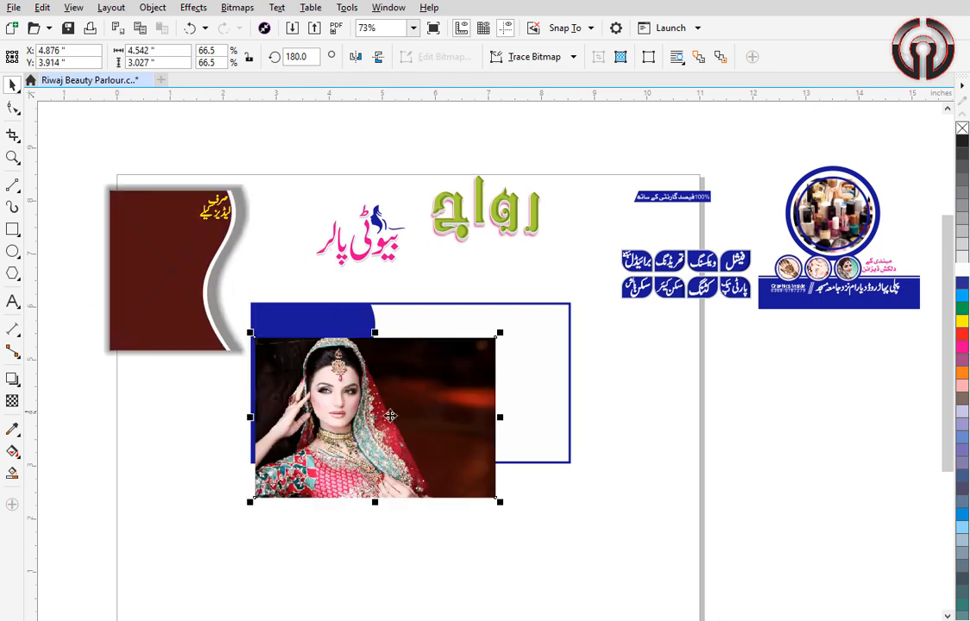
pyautogui.hotkey('ctrl', 'z')
pyautogui.hotkey('ctrl', 'z')
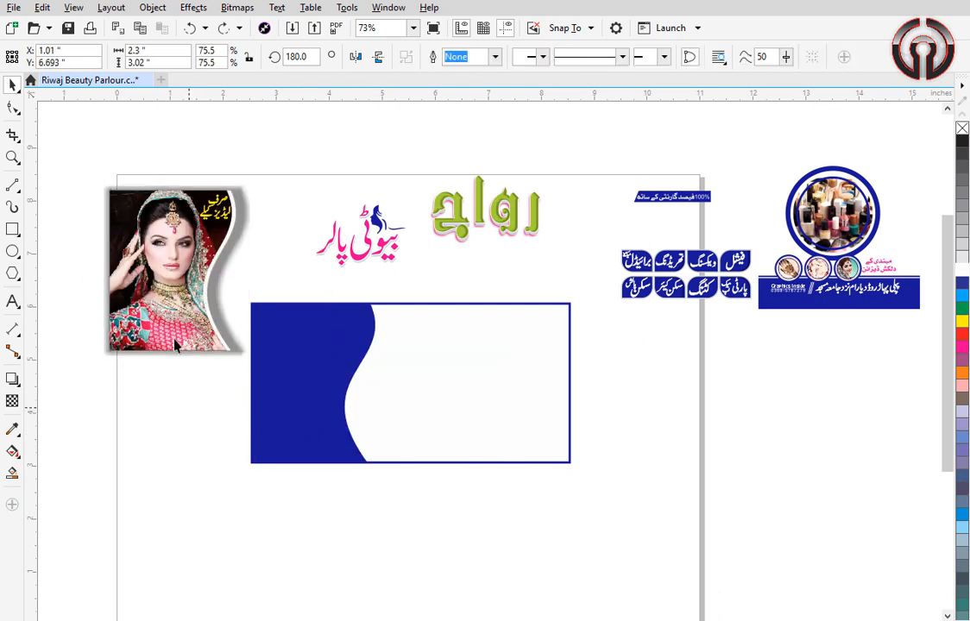
# Move the yellow Urdu text off the bride artwork to above the page and group the artwork's remaining pieces.
pyautogui.click(179, 172)
pyautogui.click(217, 199)
pyautogui.moveTo(259, 174); pyautogui.dragTo(289, 163)
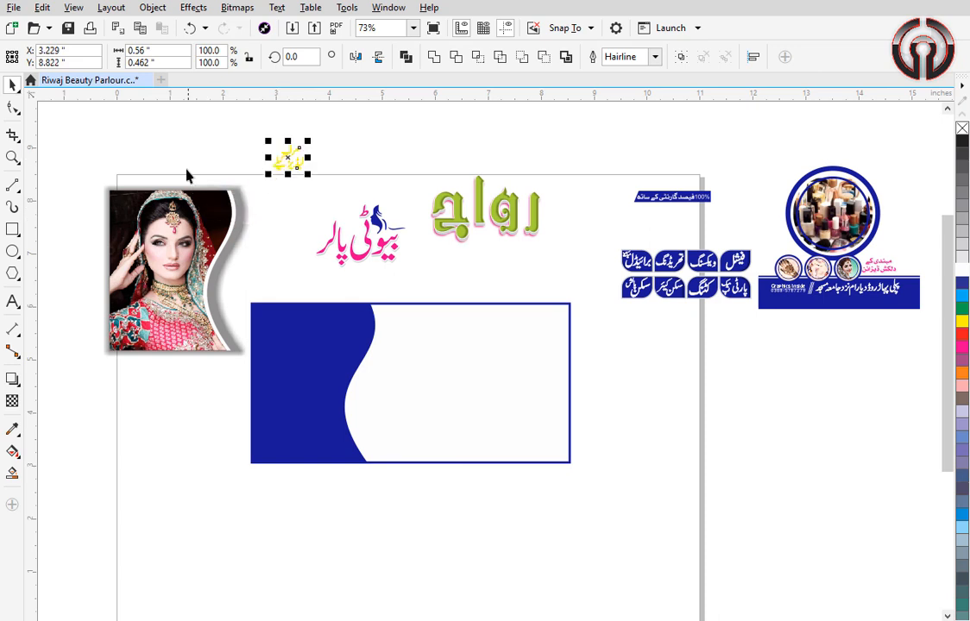
pyautogui.moveTo(84, 177); pyautogui.dragTo(272, 413)
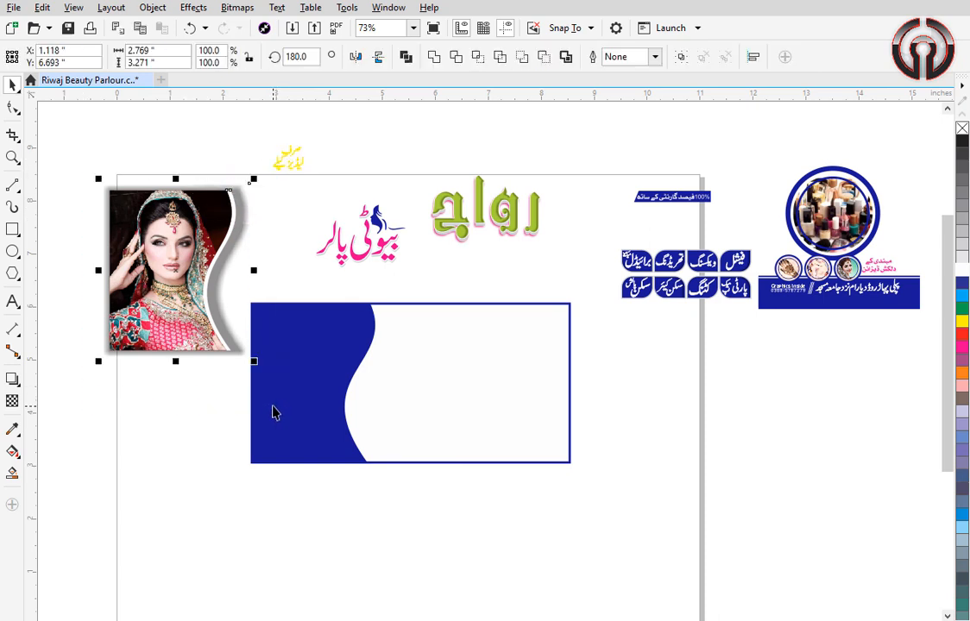
pyautogui.hotkey('ctrl', 'g')
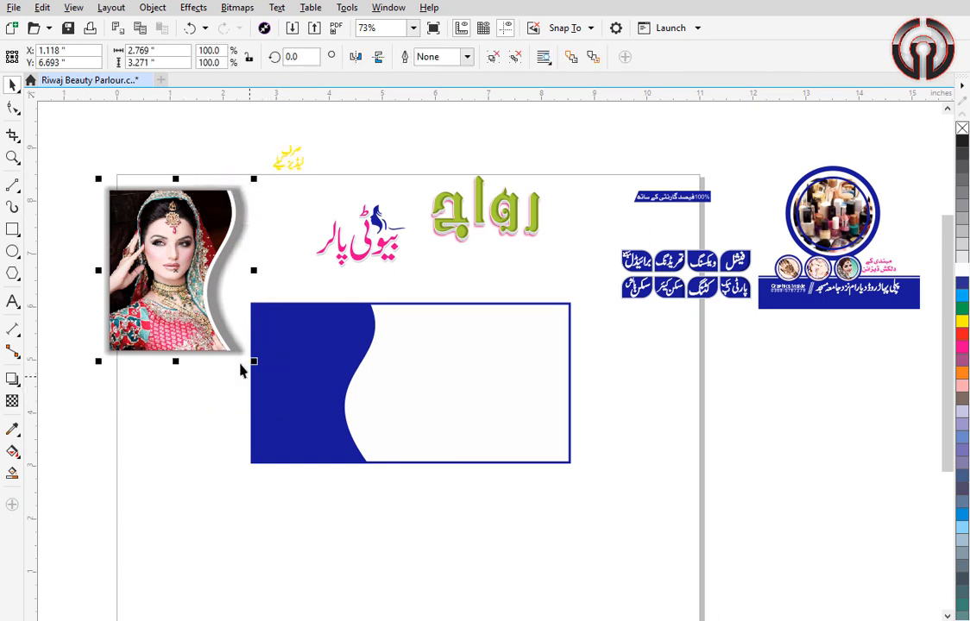
# PowerClip the grouped bride artwork inside the blue wavy shape.
pyautogui.rightClick(175, 218)
pyautogui.click(215, 227)
pyautogui.click(300, 338)
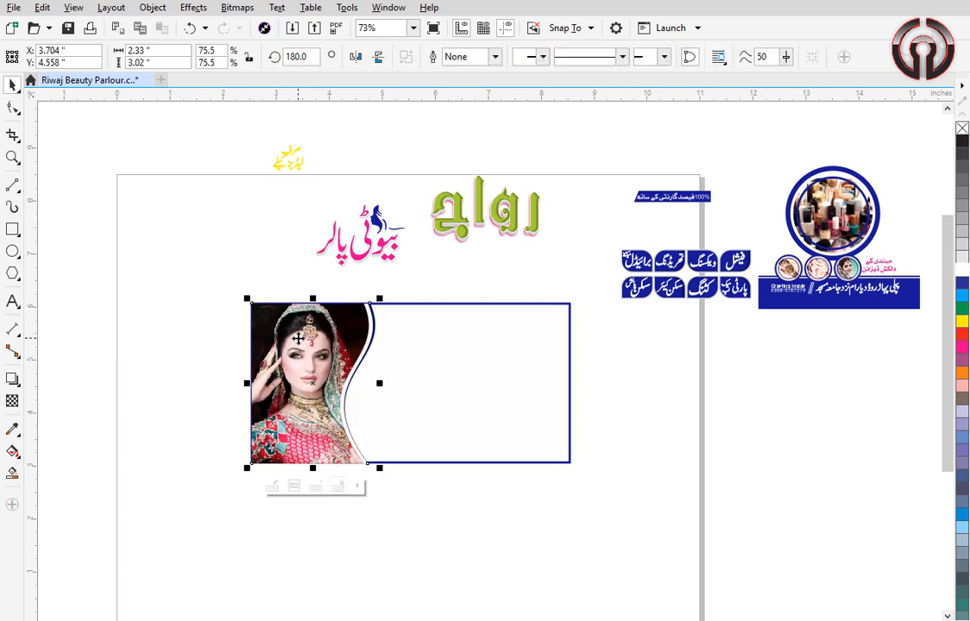
# Select the bride artwork inside the PowerClip and nudge it to X 3.655 in, Y 4.569 in.
pyautogui.keyDown('ctrl'); pyautogui.click(317, 432); pyautogui.keyUp('ctrl')
pyautogui.moveTo(311, 438)
pyautogui.mouseDown()
pyautogui.moveTo(302, 441)
pyautogui.moveTo(310, 437)
pyautogui.mouseUp()
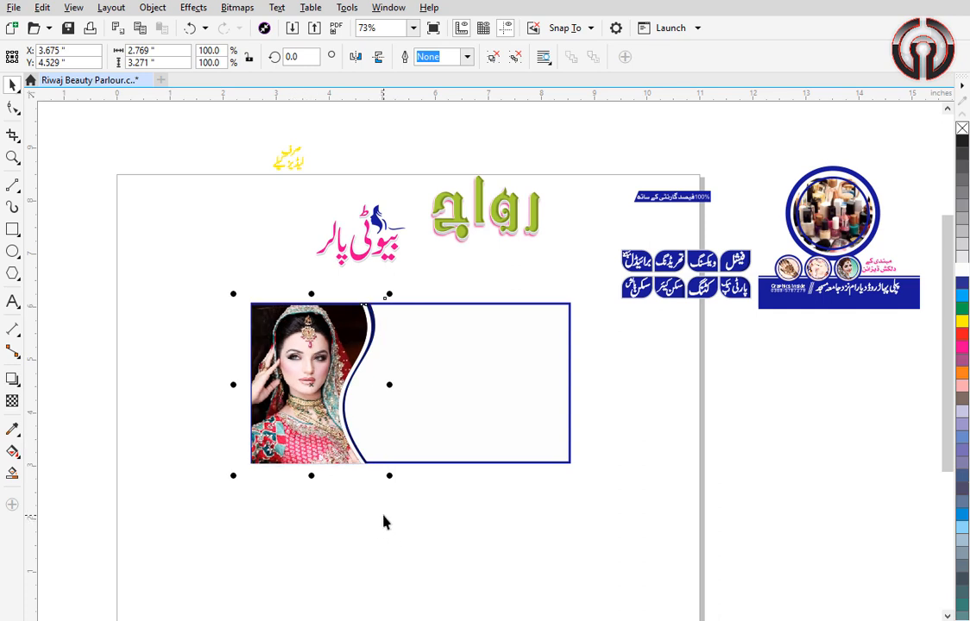
pyautogui.press('Up')
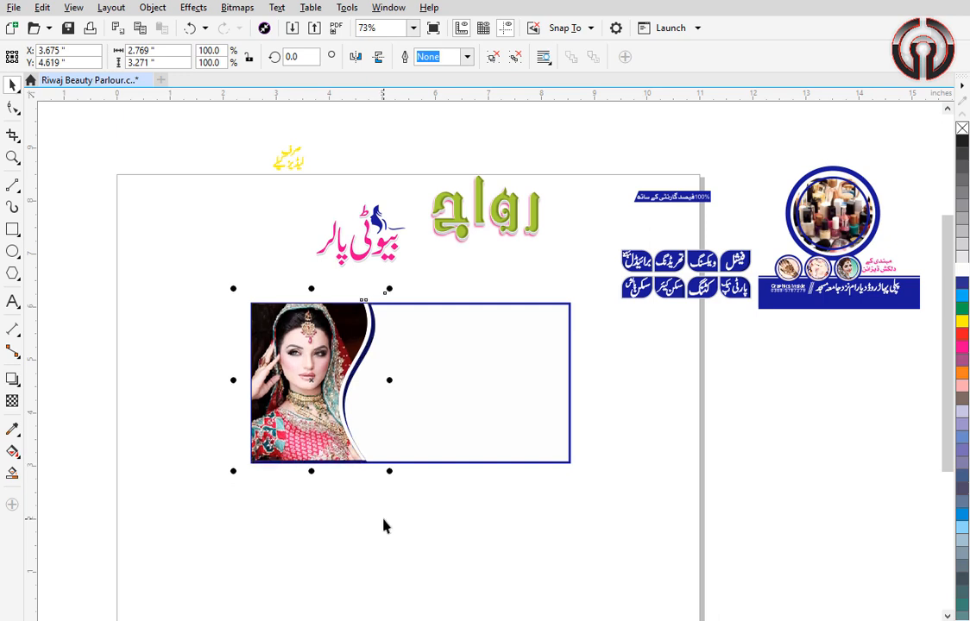
pyautogui.press('Down')
pyautogui.press('Down')
pyautogui.press('Down')
pyautogui.press('Down')
pyautogui.press('Down')
pyautogui.press('Left')
pyautogui.press('Left')
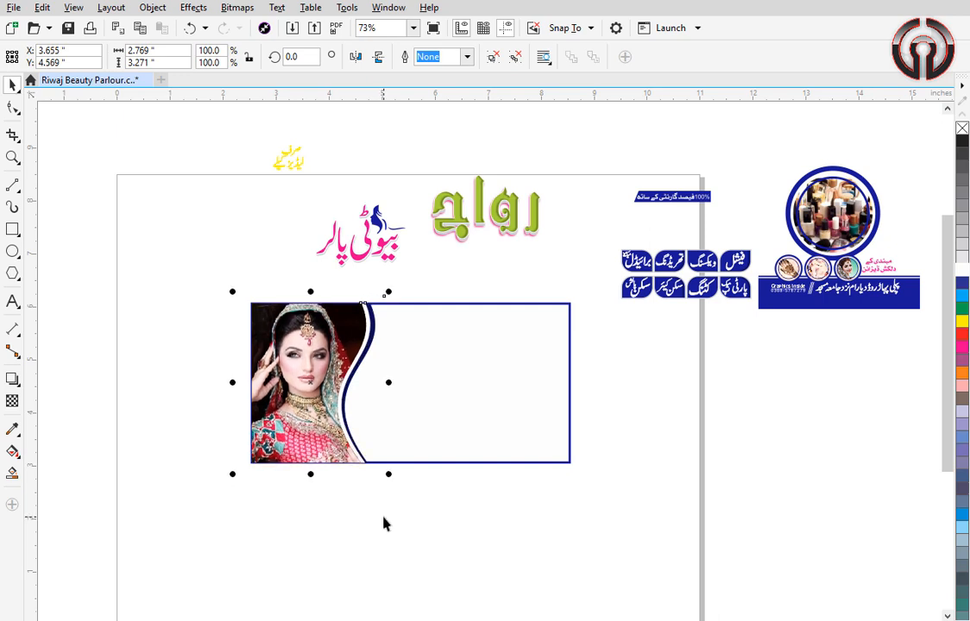
# Nudge the clipped bride artwork horizontally to X 3.645 in, leaving a blue band along the wavy edge.
pyautogui.press('Right')
pyautogui.press('Right')
pyautogui.press('Right')
pyautogui.press('Right')
pyautogui.press('Right')
pyautogui.press('Right')
pyautogui.press('Right')
pyautogui.press('Right')
pyautogui.press('Right')
pyautogui.press('Right')
pyautogui.press('Right')
pyautogui.press('Right')
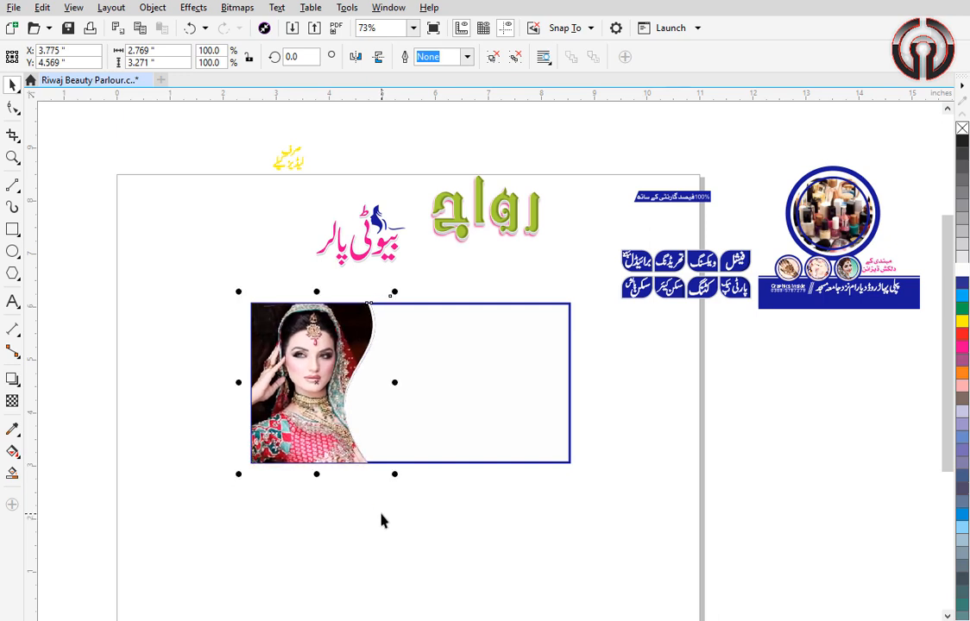
pyautogui.press('Left')
pyautogui.press('Left')
pyautogui.press('Left')
pyautogui.press('Left')
pyautogui.press('Left')
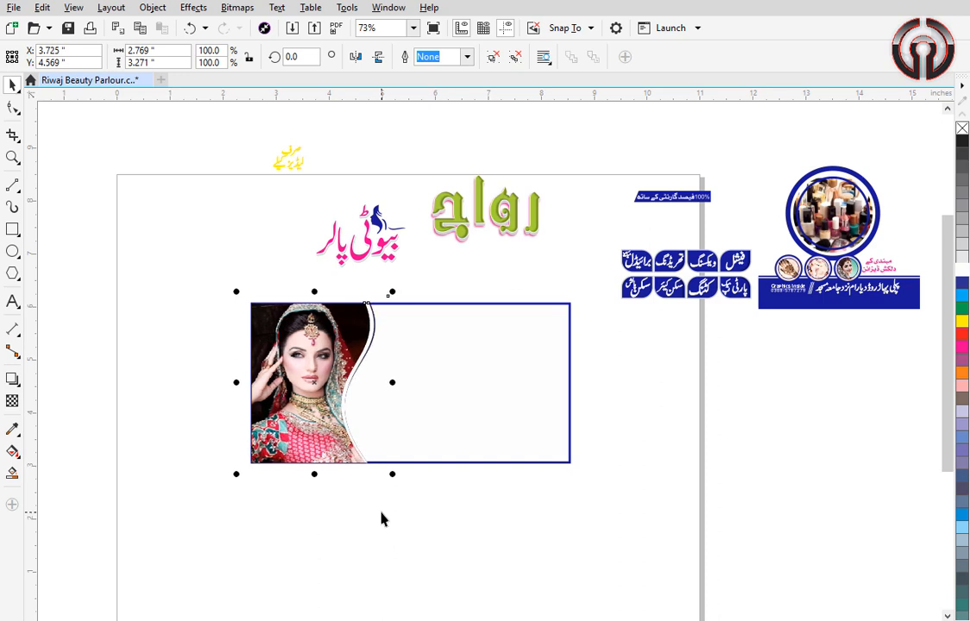
pyautogui.press('Left')
pyautogui.press('Left')
pyautogui.press('Left')
pyautogui.press('Left')
pyautogui.press('Left')
pyautogui.press('Left')
pyautogui.press('Left')
pyautogui.press('Left')
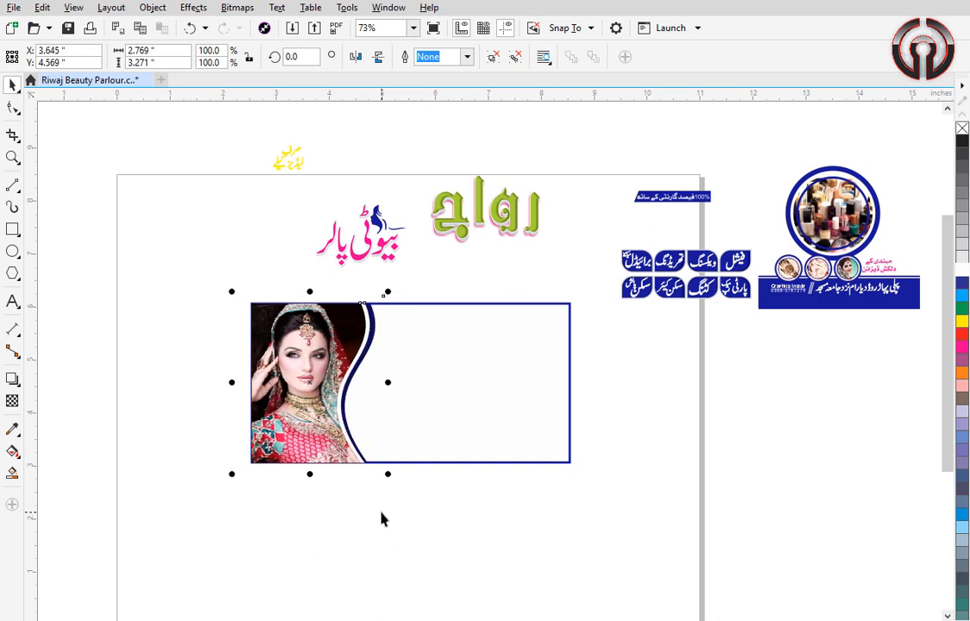
pyautogui.press('Left')
pyautogui.press('Right')
pyautogui.click(364, 514)
# Open the PowerClip contents of the wavy shape for editing and ungroup the bride artwork.
pyautogui.doubleClick(321, 456)
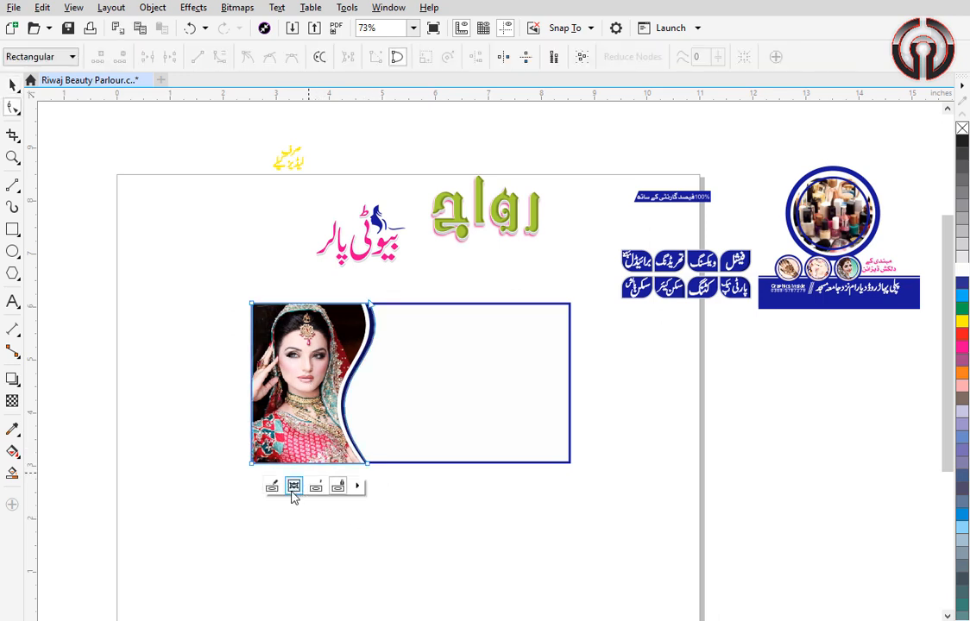
pyautogui.click(272, 491)
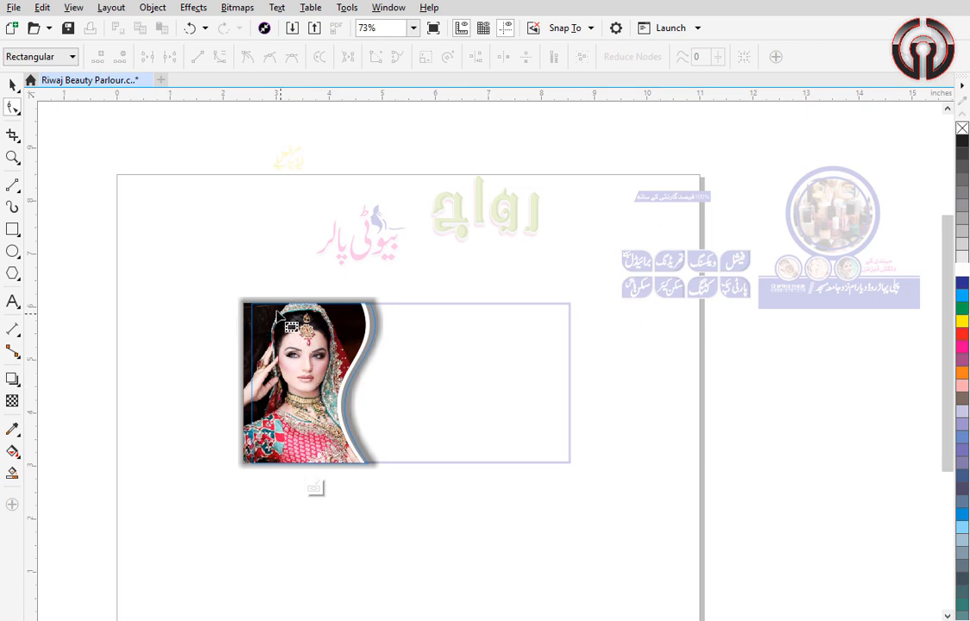
pyautogui.click(12, 86)
pyautogui.click(323, 342)
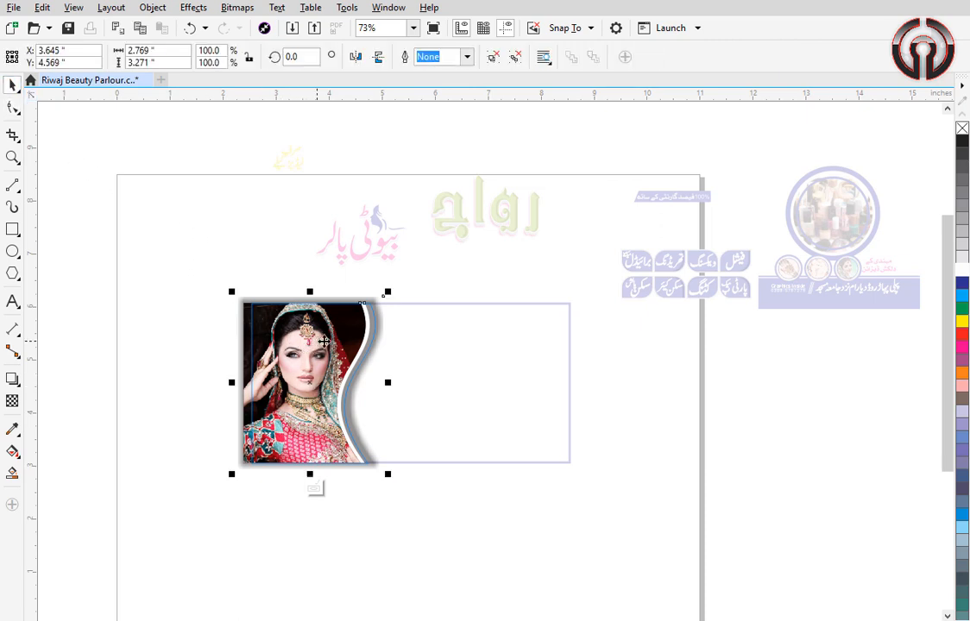
pyautogui.click(497, 57)
pyautogui.click(319, 228)
pyautogui.click(315, 361)
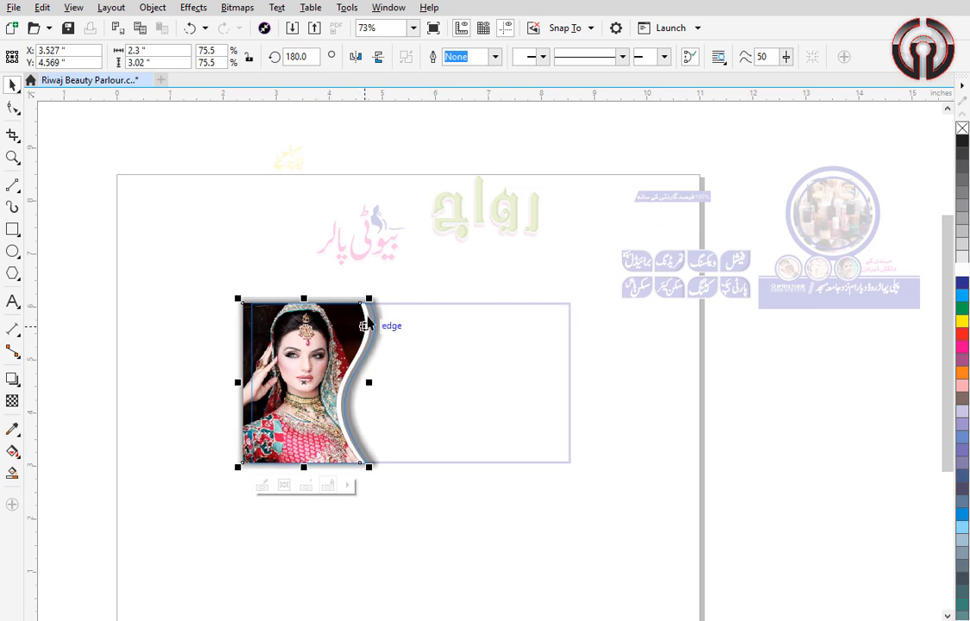
# Nudge the bride artwork's shadow layer to X 3.515 in and the photo layer to X 3.407 in, then finish editing the PowerClip.
pyautogui.click(354, 302)
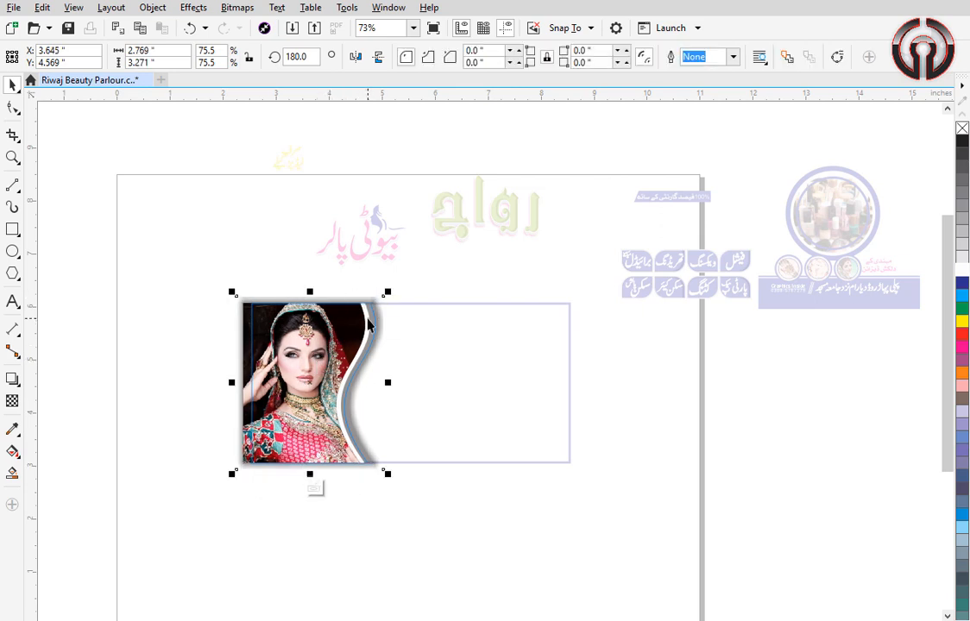
pyautogui.press('Left')
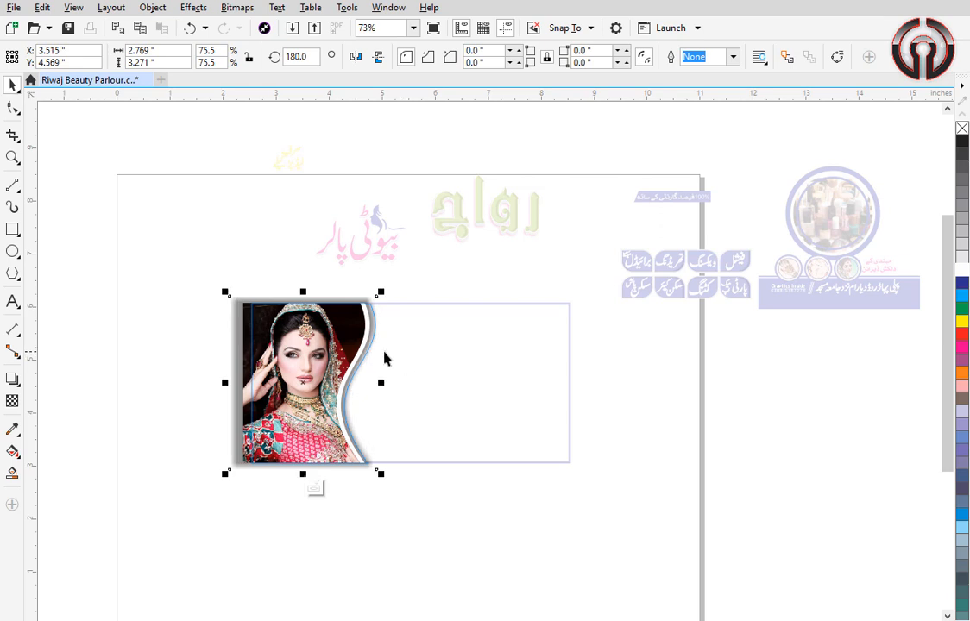
pyautogui.click(367, 339)
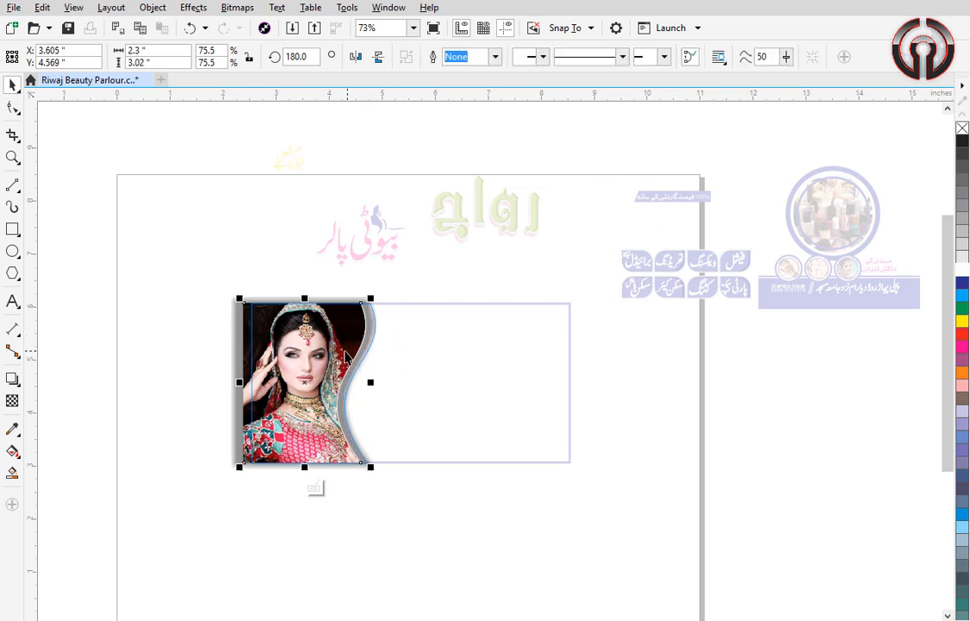
pyautogui.press('Left')
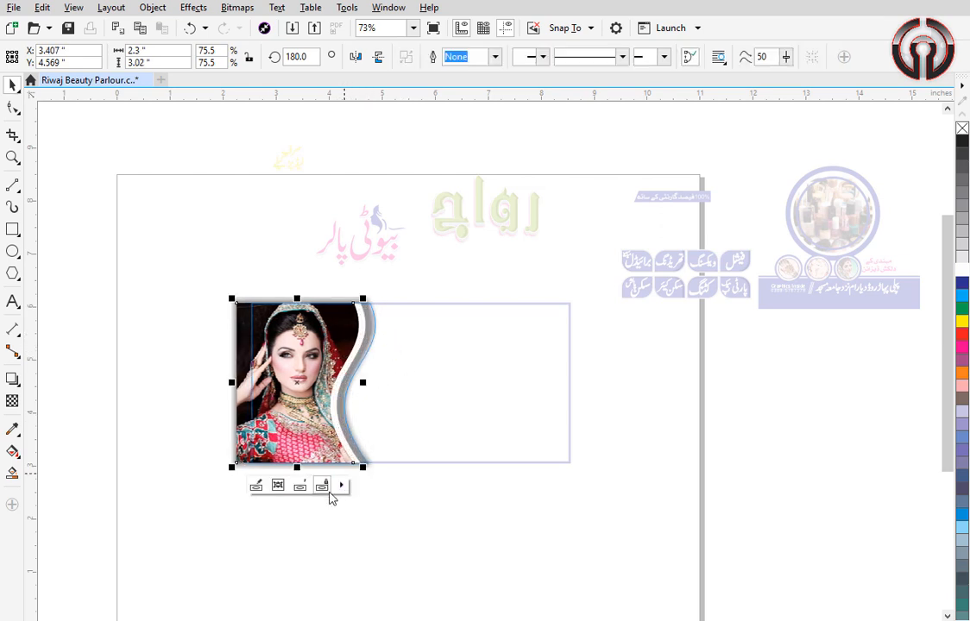
pyautogui.click(258, 487)
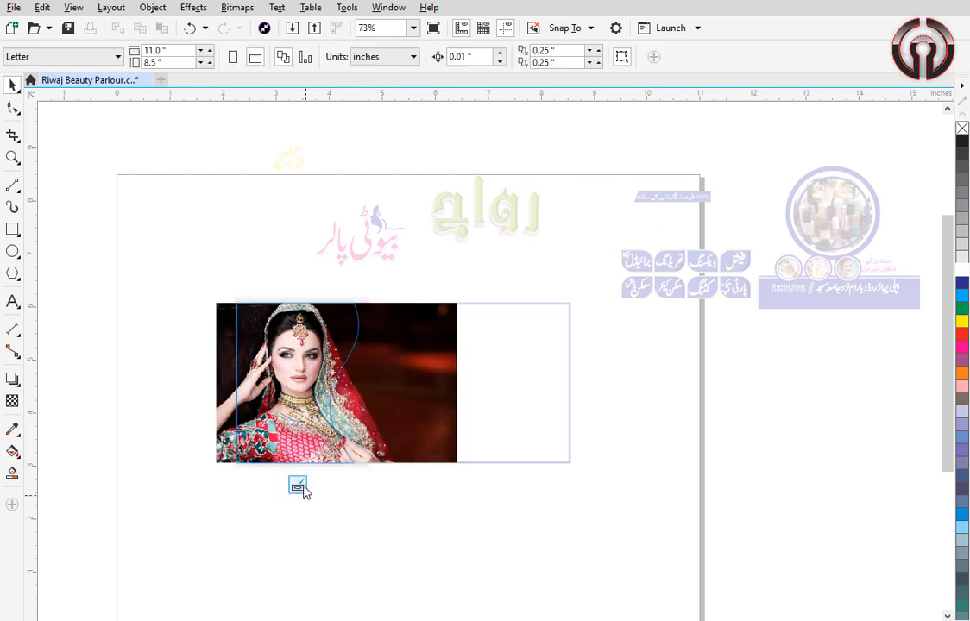
pyautogui.click(298, 489)
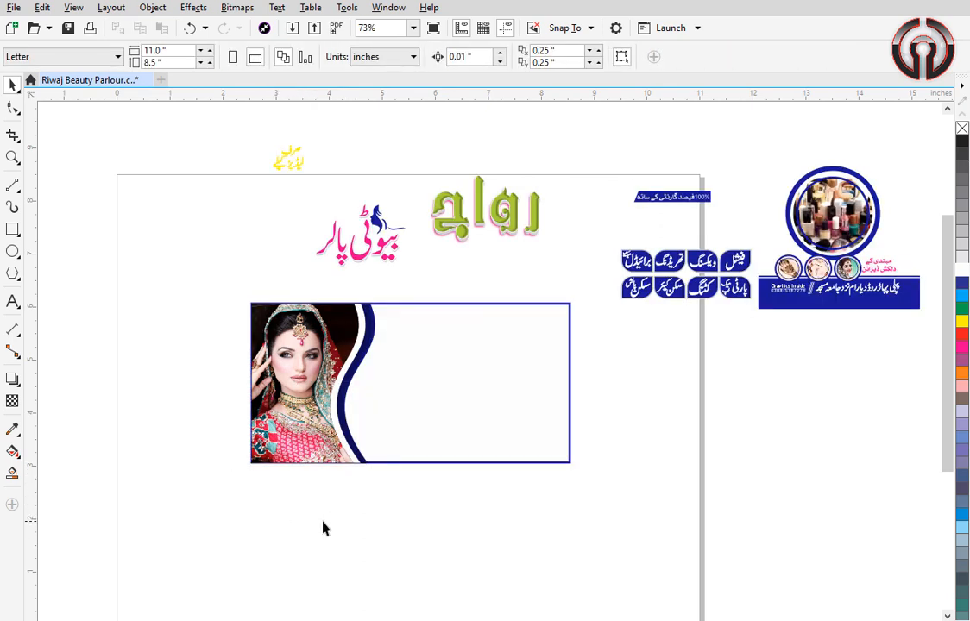
# Reopen the wavy panel's PowerClip, shift the bride artwork layers to X 3.565 in, Y 4.569 in, and finish editing.
pyautogui.click(318, 399)
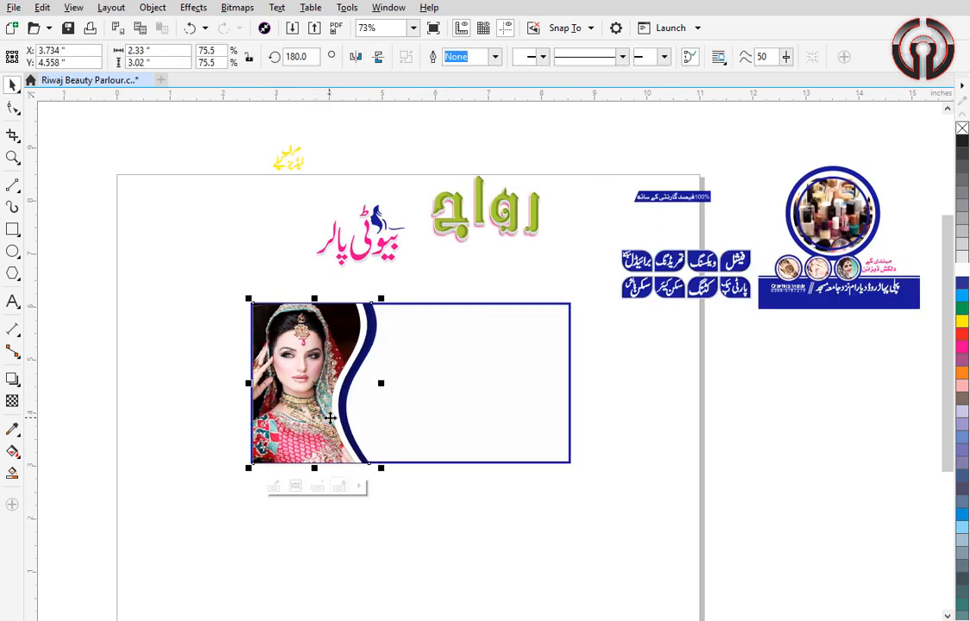
pyautogui.click(273, 486)
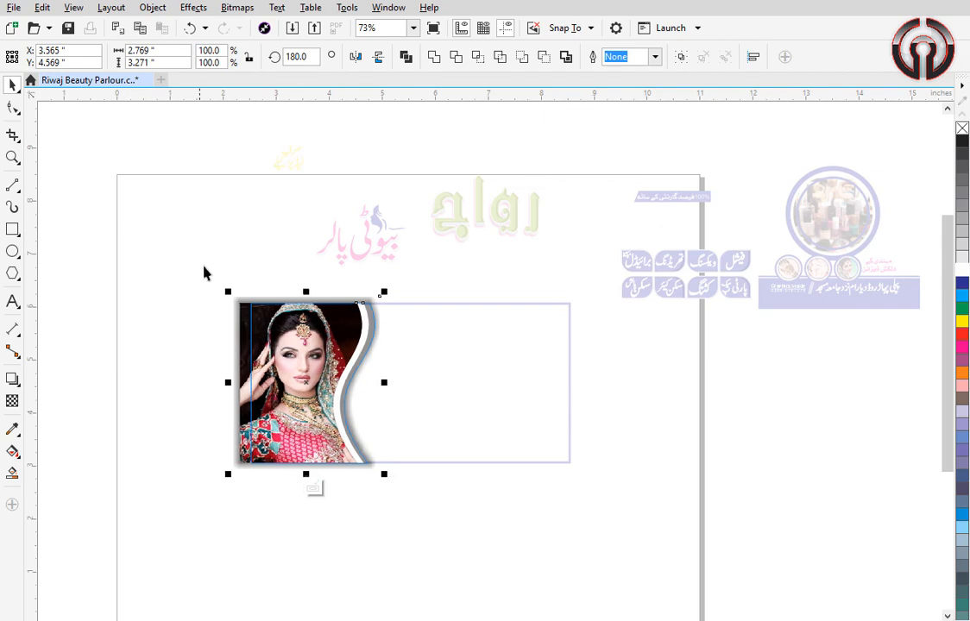
pyautogui.click(313, 489)
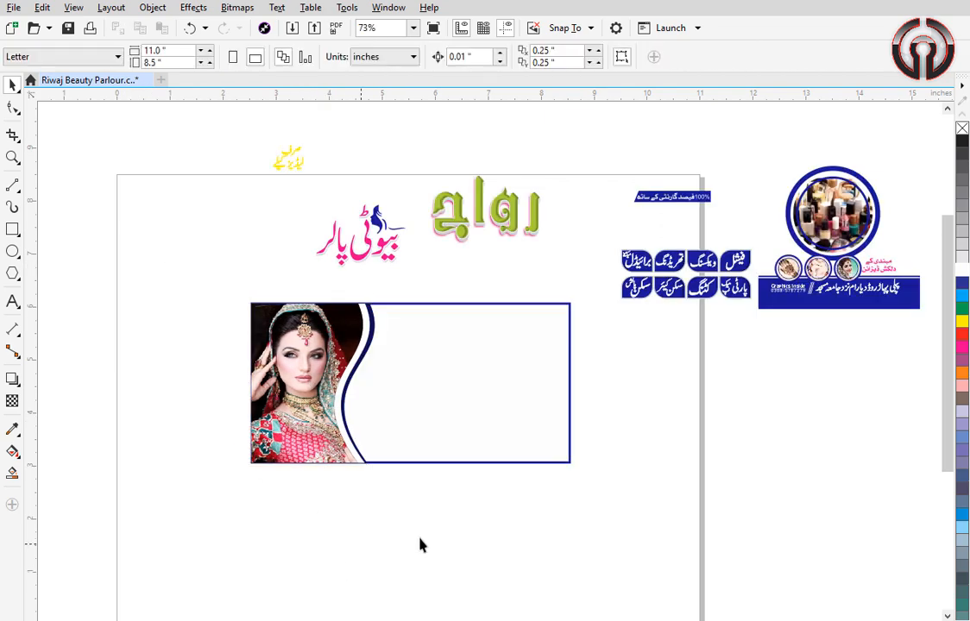
# Move the green "رواج" title into the upper-right corner of the card frame.
pyautogui.scroll(1, 478, 533)
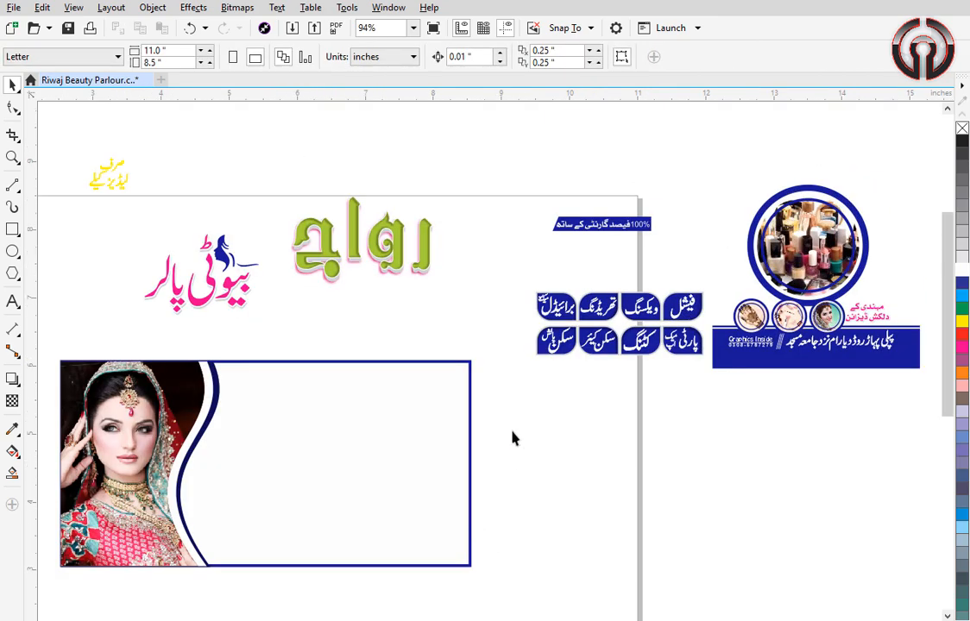
pyautogui.click(386, 247)
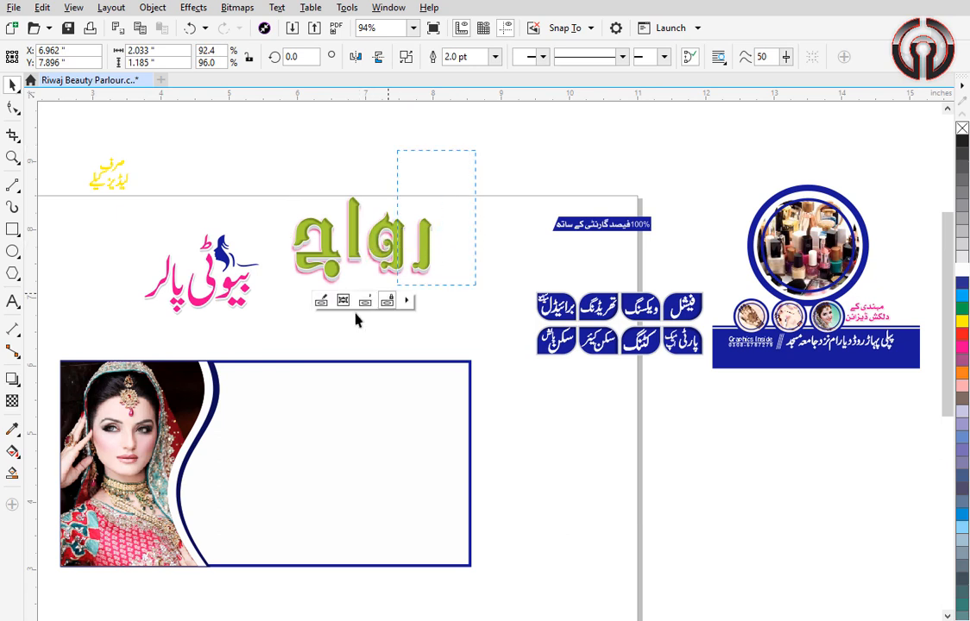
pyautogui.moveTo(384, 253); pyautogui.dragTo(417, 420)
pyautogui.click(456, 297)
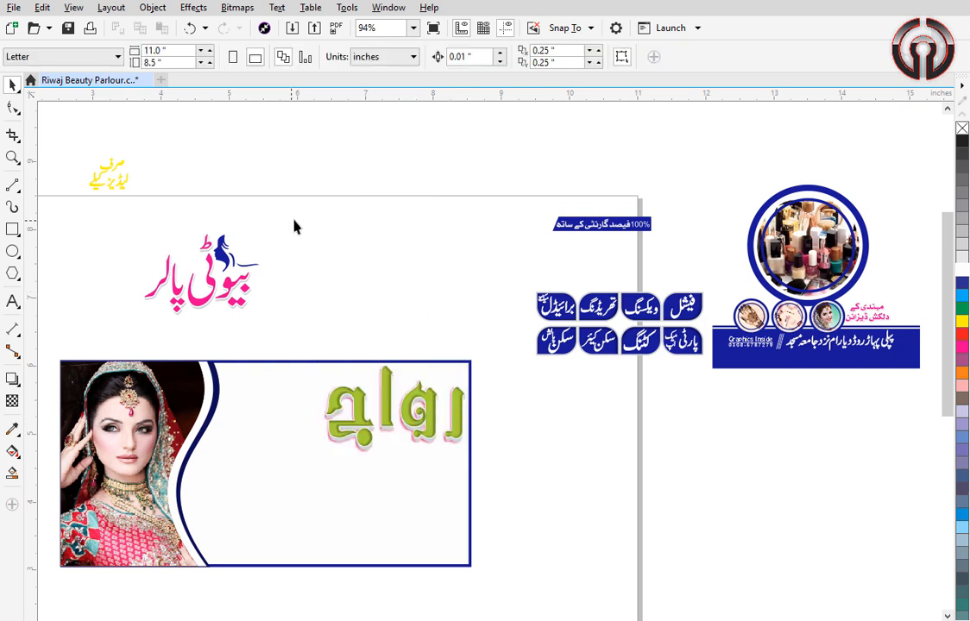
# Move the pink "بیوٹی پالر" text with its face logo into the card, directly left of the green title.
pyautogui.moveTo(148, 349); pyautogui.dragTo(148, 348)
pyautogui.moveTo(195, 316); pyautogui.dragTo(259, 446)
pyautogui.click(303, 302)
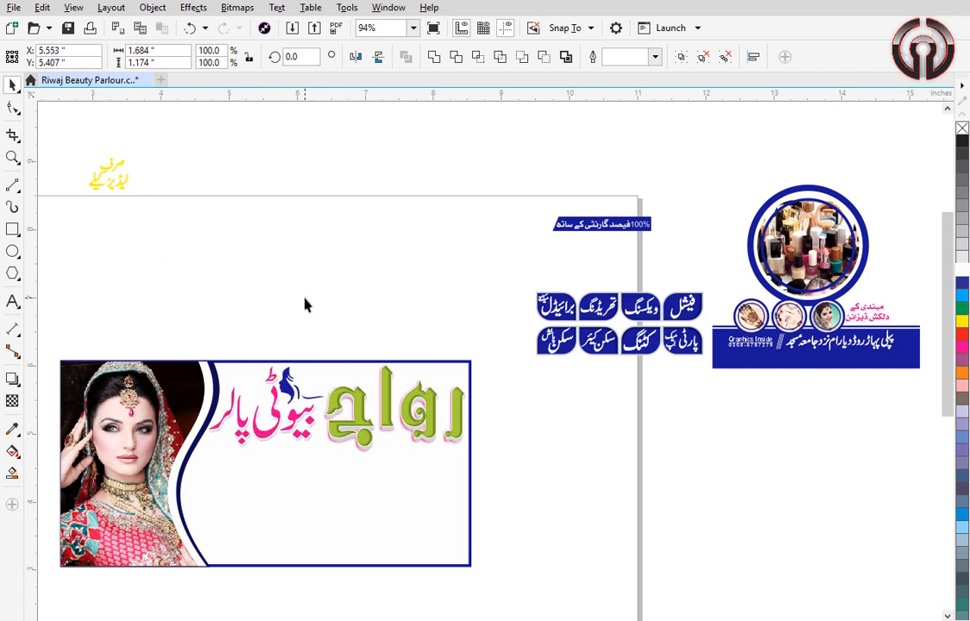
# Place the yellow ladies-only text over the dark upper-right corner of the bride photo.
pyautogui.moveTo(61, 242); pyautogui.dragTo(62, 235)
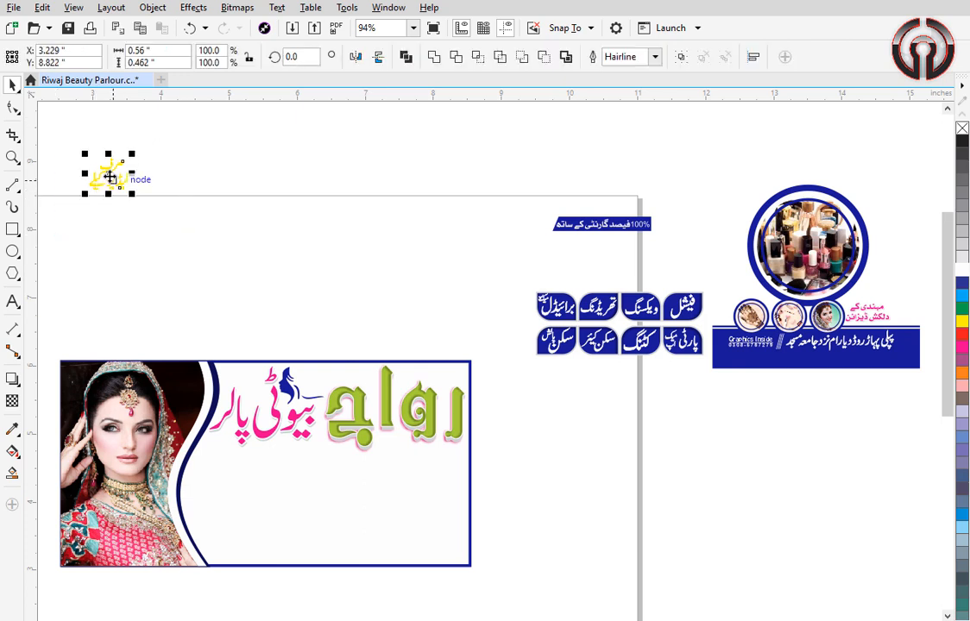
pyautogui.moveTo(98, 170); pyautogui.dragTo(181, 391)
pyautogui.click(207, 304)
# Place the blue 100% guarantee banner directly below the green title, near the card's right edge.
pyautogui.scroll(-1, 207, 304)
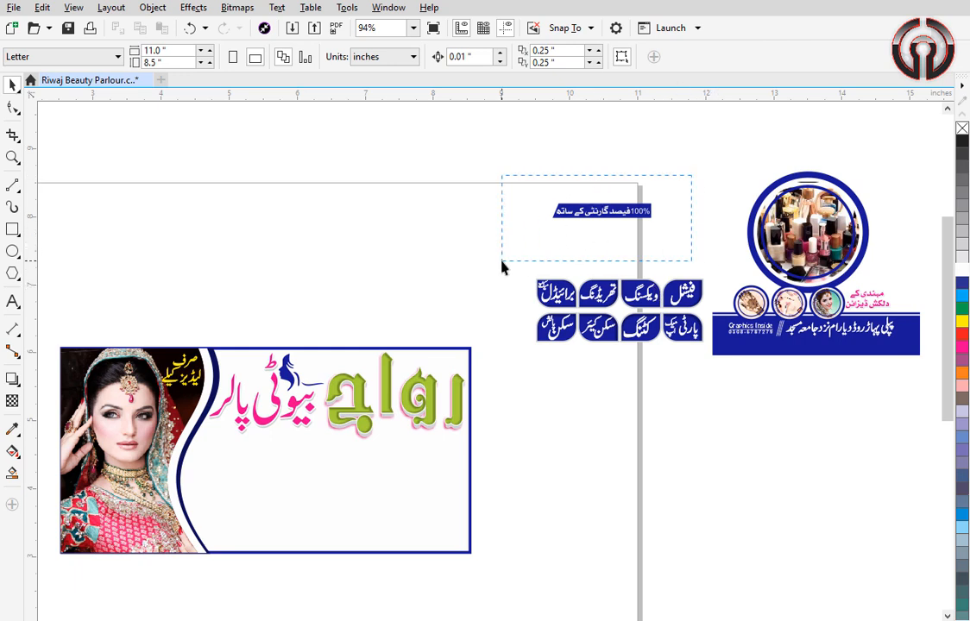
pyautogui.moveTo(504, 268); pyautogui.dragTo(504, 268)
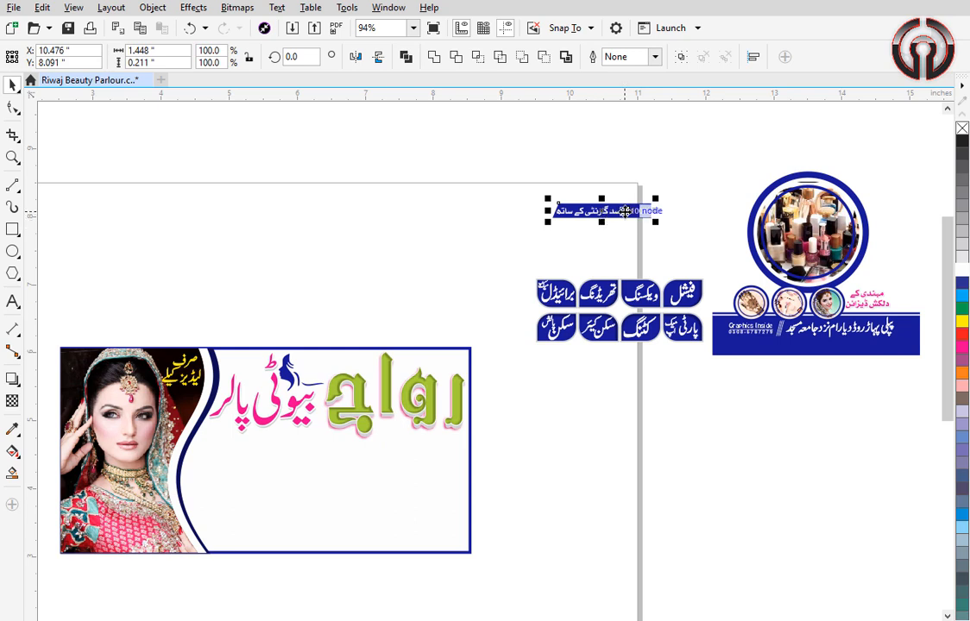
pyautogui.moveTo(595, 211); pyautogui.dragTo(438, 447)
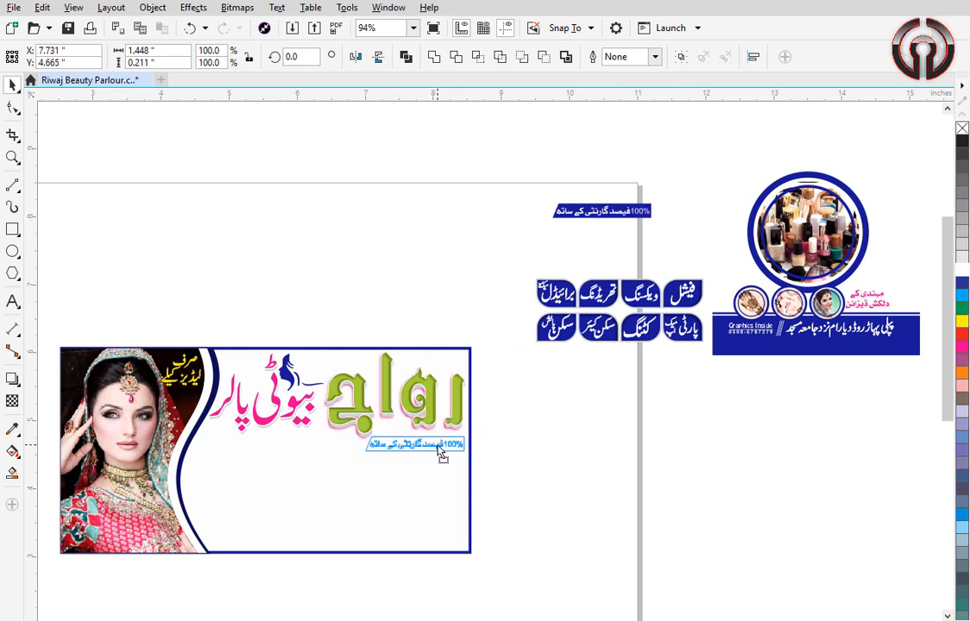
pyautogui.click(525, 266)
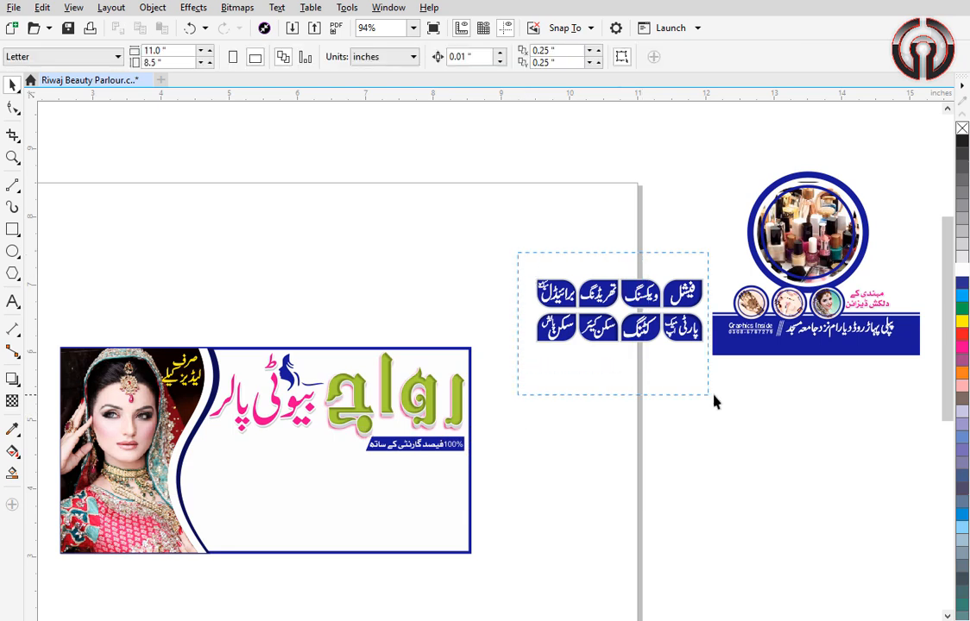
# Move the eight blue service labels into the card below the pink text, beside the wavy panel.
pyautogui.moveTo(715, 401); pyautogui.dragTo(714, 397)
pyautogui.moveTo(663, 339); pyautogui.dragTo(347, 503)
pyautogui.click(676, 469)
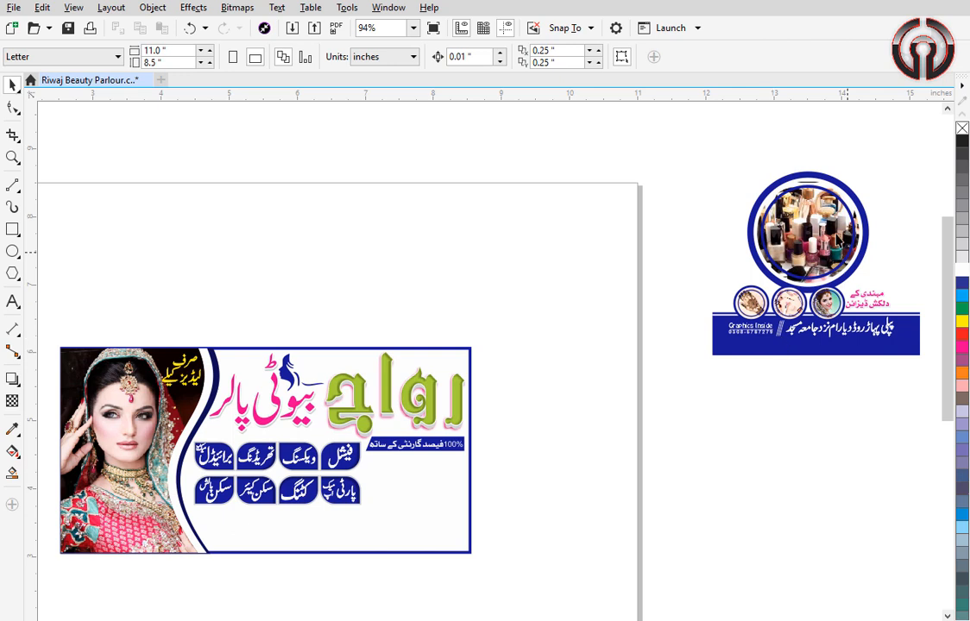
# Select the whole cosmetics circle and move it away from the address strip, to the right of the card.
pyautogui.click(817, 223)
pyautogui.moveTo(904, 154); pyautogui.dragTo(689, 290)
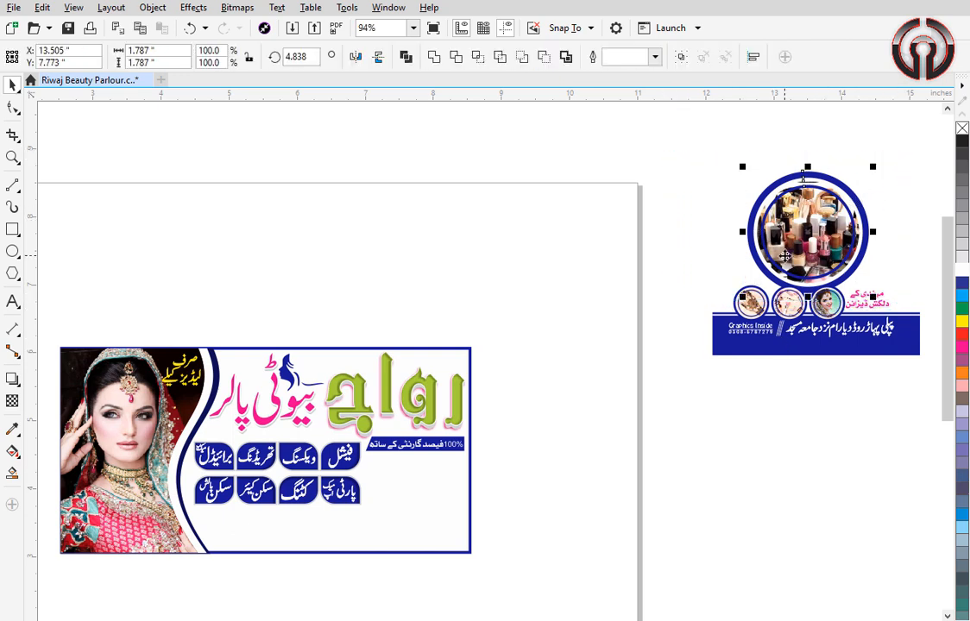
pyautogui.moveTo(785, 256); pyautogui.dragTo(572, 404)
pyautogui.click(664, 350)
# Open the cosmetics circle's PowerClip contents to inspect them, then close the PowerClip editing.
pyautogui.scroll(4, 652, 380)
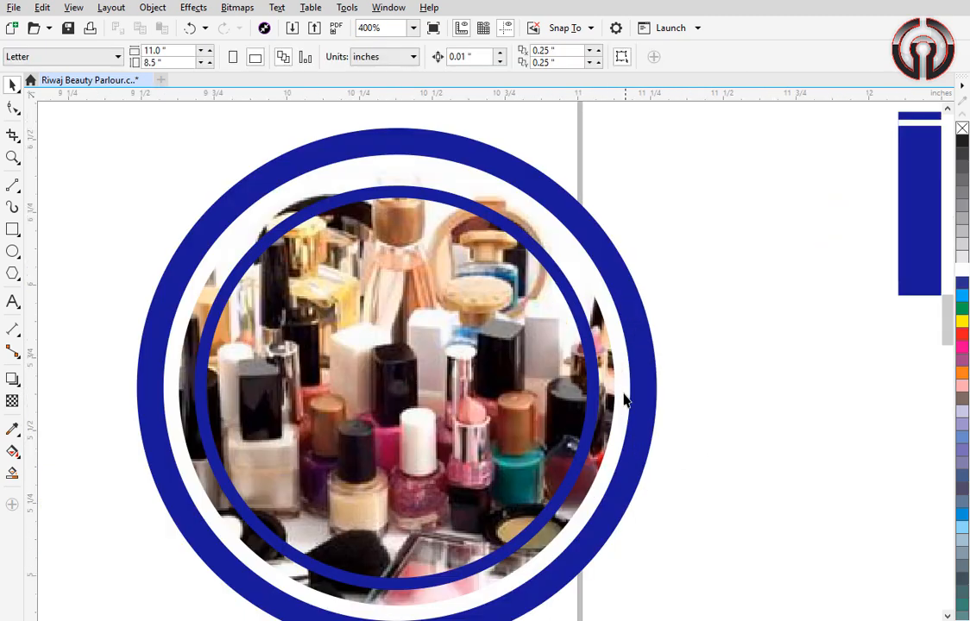
pyautogui.click(531, 304)
pyautogui.scroll(-2, 440, 250)
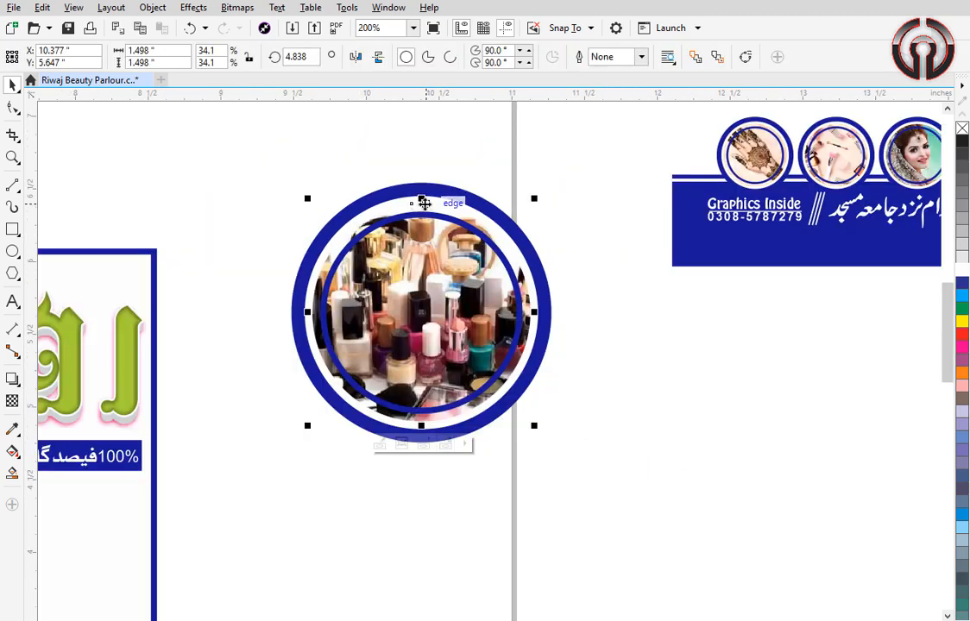
pyautogui.click(381, 446)
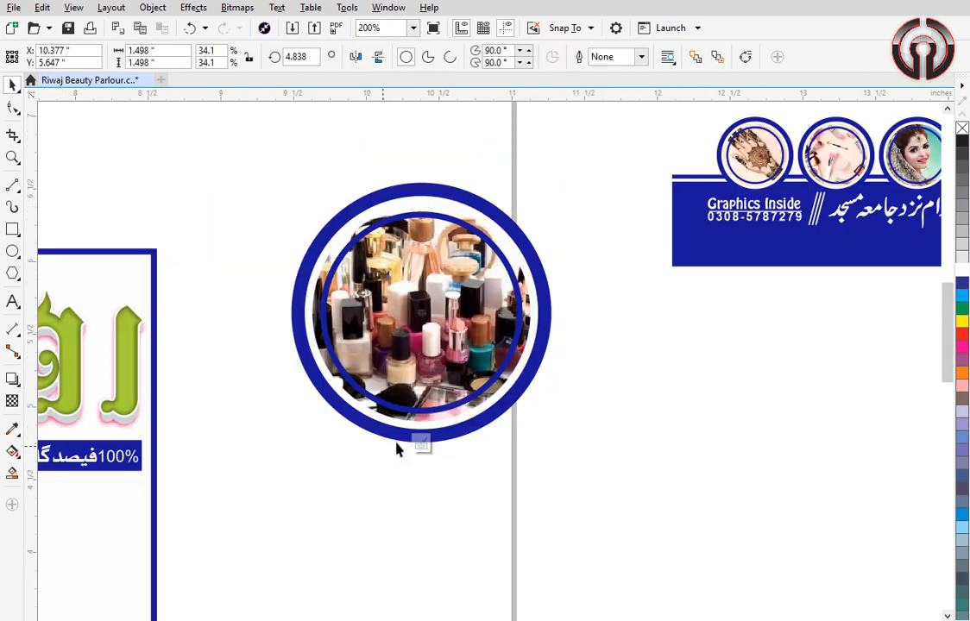
pyautogui.moveTo(409, 326); pyautogui.dragTo(483, 406)
pyautogui.click(422, 446)
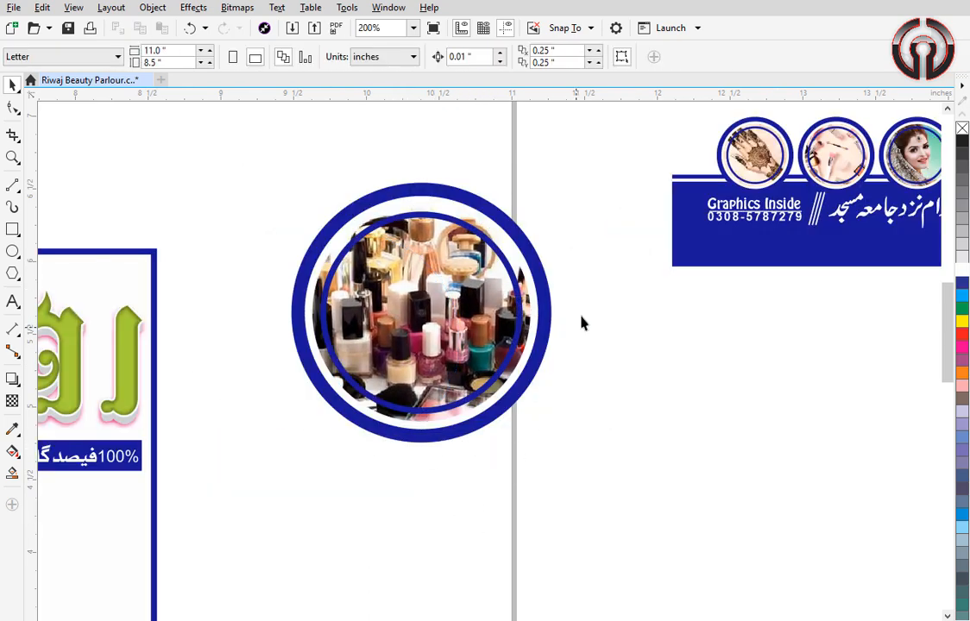
# Pull the cosmetics circle apart by dragging its thin blue ring, photo and blue disc to separate positions.
pyautogui.scroll(-2, 582, 301)
pyautogui.moveTo(506, 286); pyautogui.dragTo(651, 457)
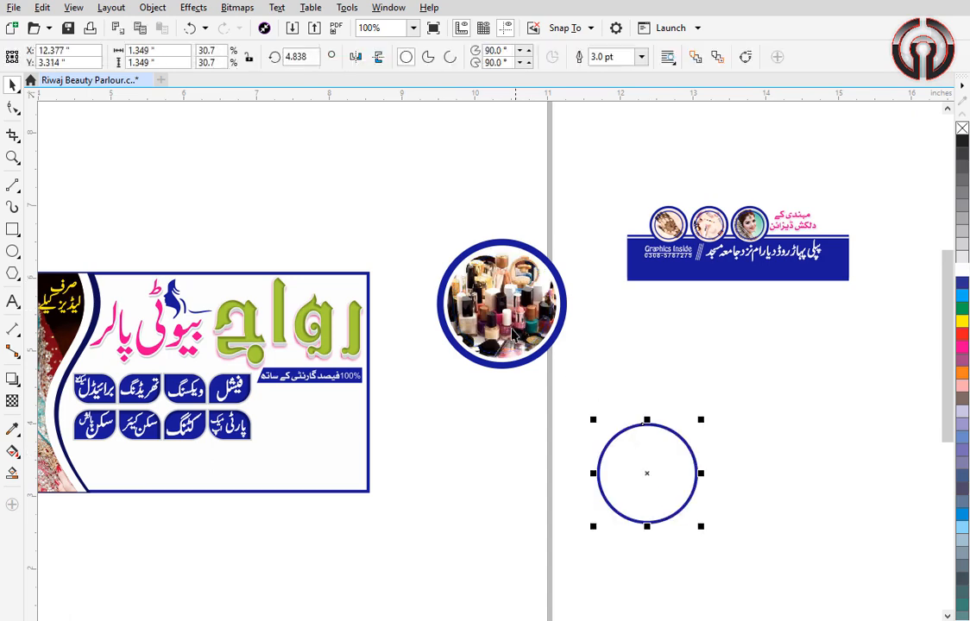
pyautogui.moveTo(509, 326); pyautogui.dragTo(449, 387)
pyautogui.moveTo(498, 305); pyautogui.dragTo(619, 366)
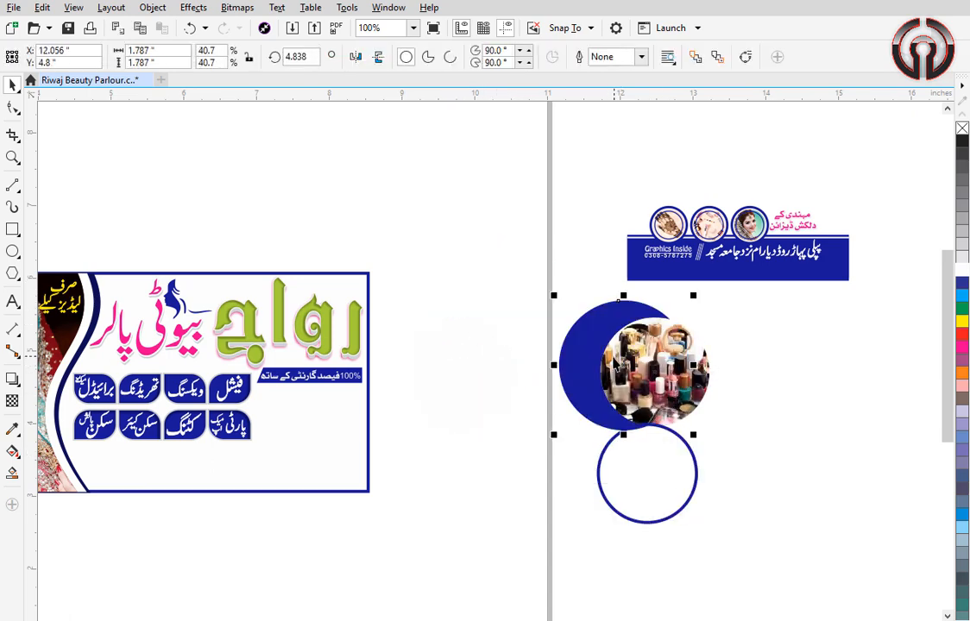
# Undo the moves of the cosmetics circle's ring, photo and disc.
pyautogui.hotkey('ctrl', 'z')
pyautogui.hotkey('ctrl', 'z')
pyautogui.hotkey('ctrl', 'z')
pyautogui.hotkey('ctrl', 'z')
pyautogui.hotkey('ctrl', 'z')
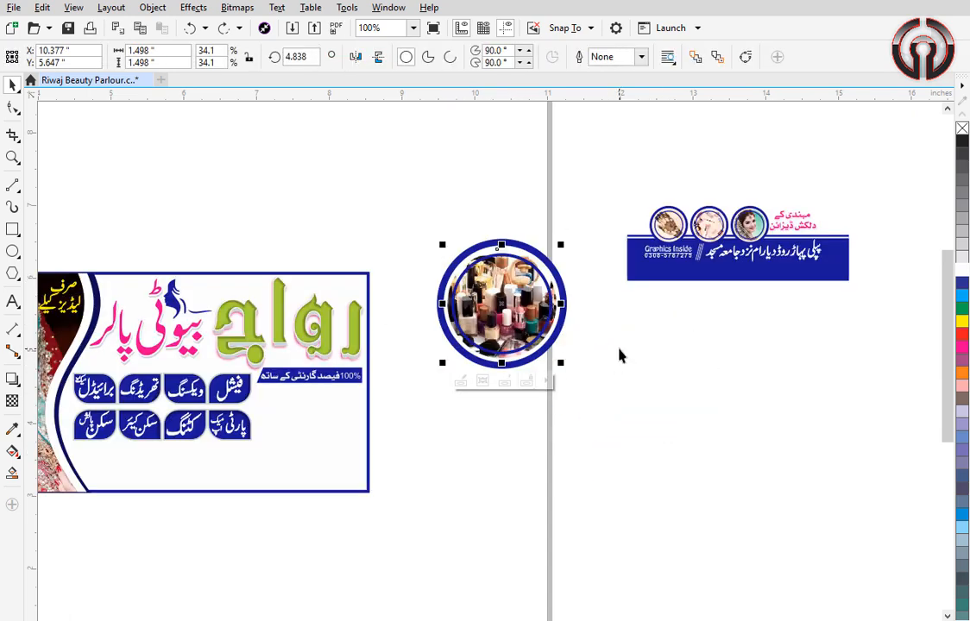
# Select the complete cosmetics circle and move it over the card's lower-right corner at X 7.835 in, Y 3.606 in.
pyautogui.click(620, 355)
pyautogui.moveTo(588, 234); pyautogui.dragTo(394, 419)
pyautogui.moveTo(505, 317); pyautogui.dragTo(321, 466)
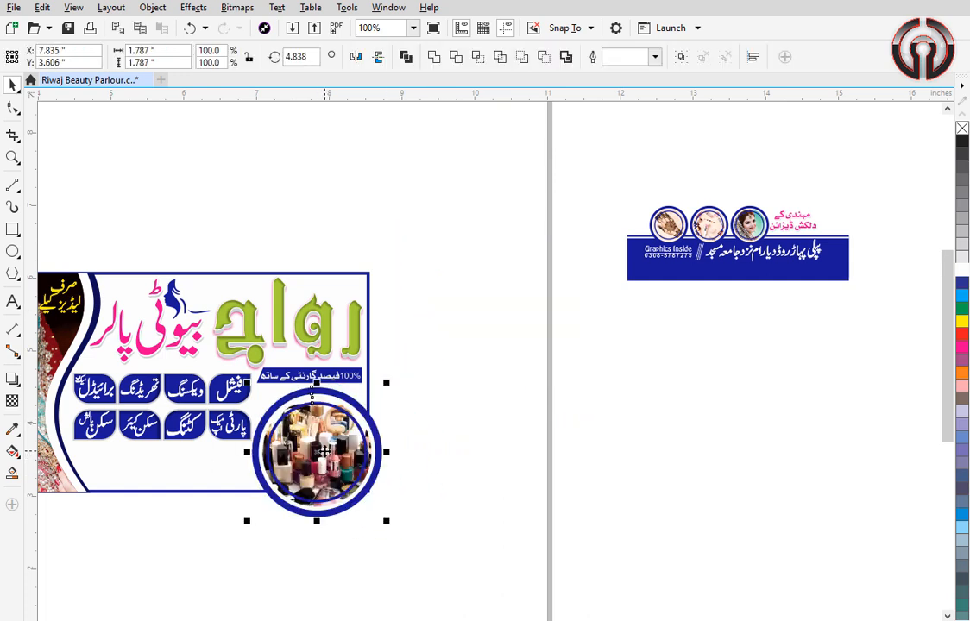
# PowerClip the cosmetics circle inside the card's rectangular frame, retrying on the frame's edge after an invalid target.
pyautogui.rightClick(320, 429)
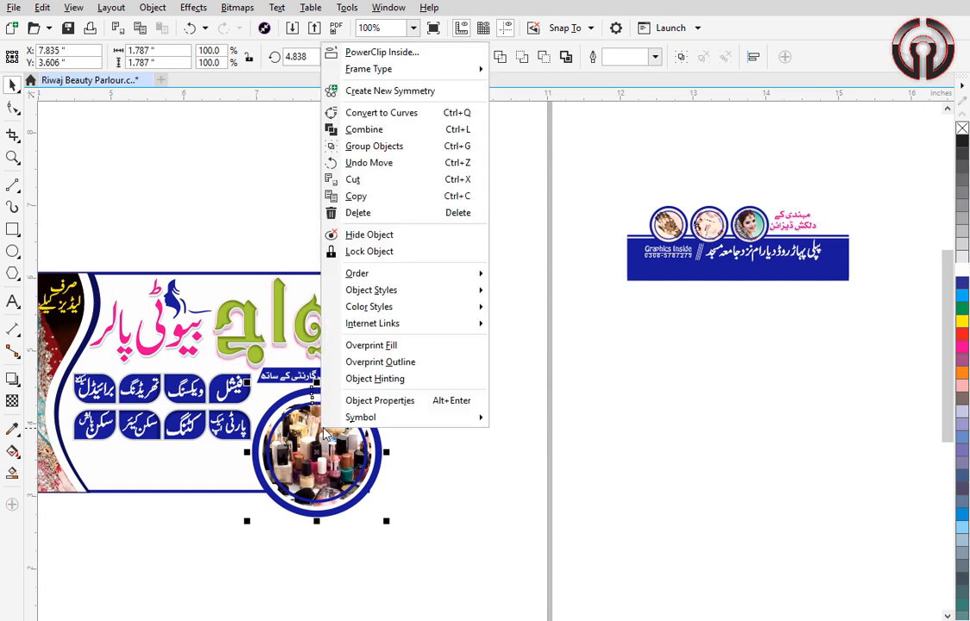
pyautogui.click(345, 50)
pyautogui.click(223, 290)
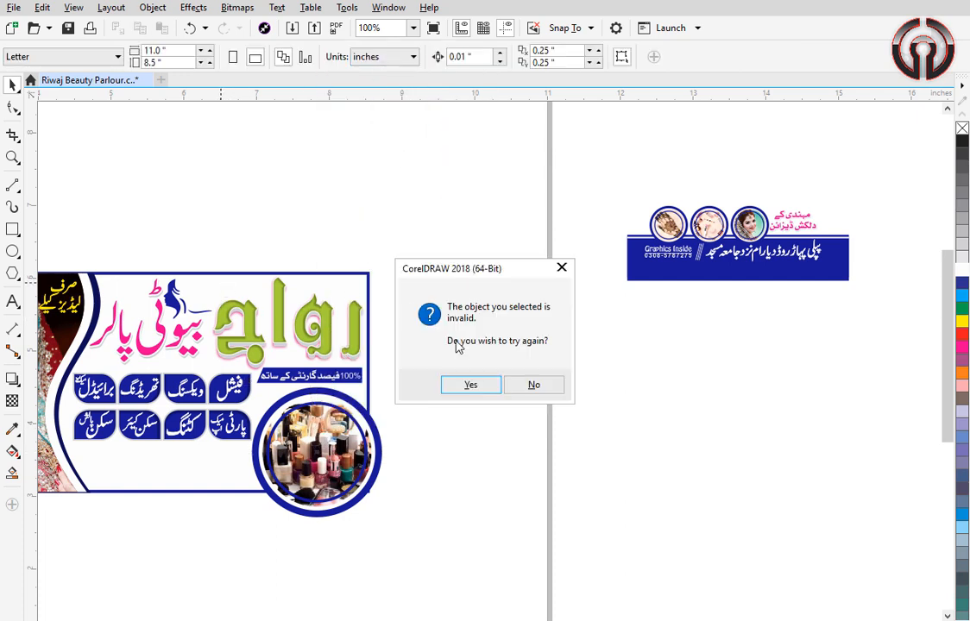
pyautogui.click(469, 386)
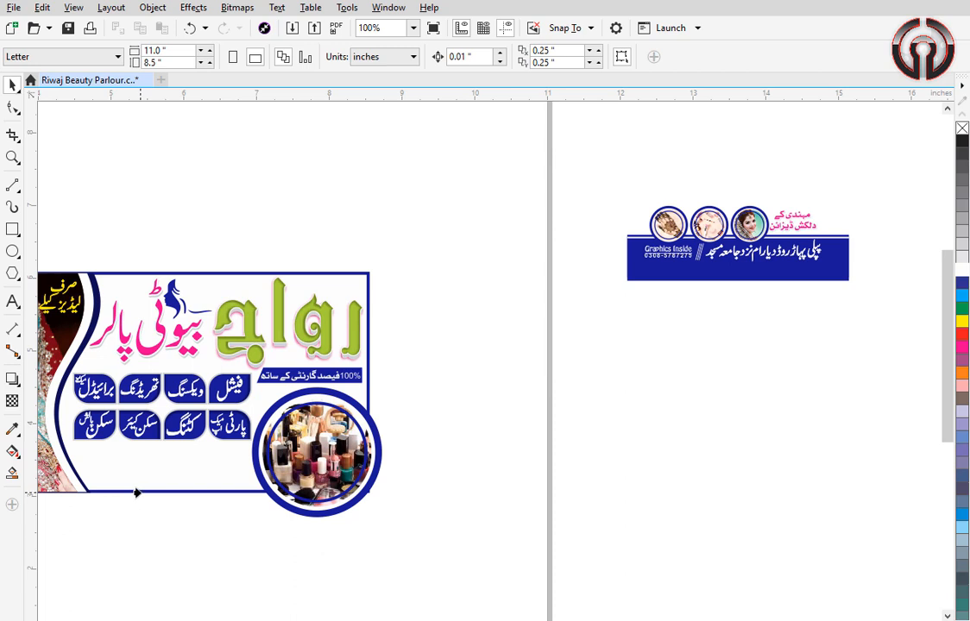
pyautogui.click(136, 493)
pyautogui.click(352, 502)
# Select the address strip with its three small circles and move it onto the card's lower edge at X 5.853 in, Y 3.37 in.
pyautogui.moveTo(369, 470); pyautogui.dragTo(437, 471)
pyautogui.moveTo(932, 176); pyautogui.dragTo(661, 323)
pyautogui.moveTo(751, 269); pyautogui.dragTo(173, 507)
pyautogui.moveTo(176, 511); pyautogui.dragTo(180, 513)
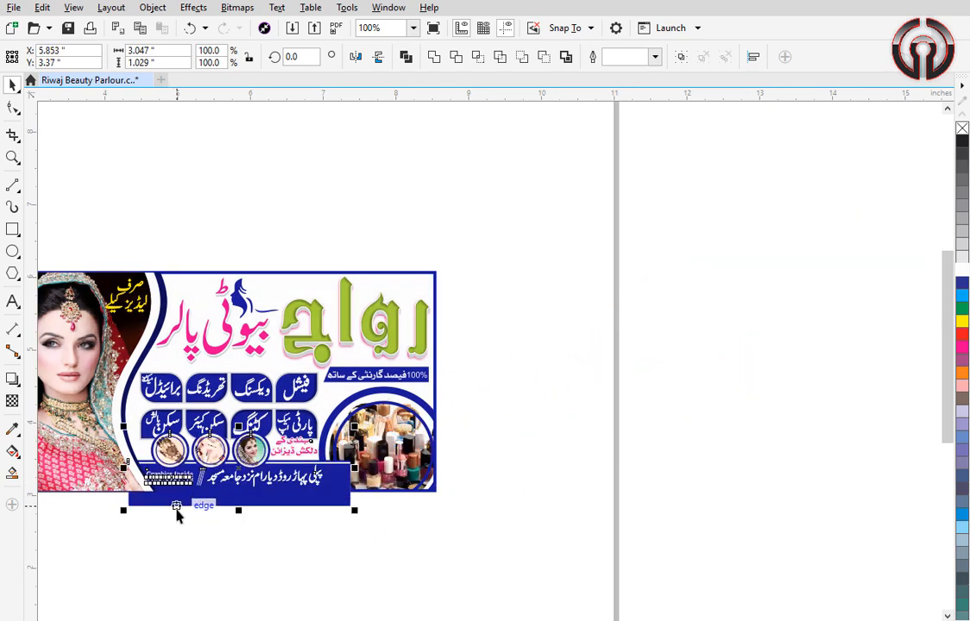
# Scale the address strip group to 2.594 by 0.876 in and nudge it to X 5.823 in, Y 3.321 in.
pyautogui.scroll(1, 182, 516)
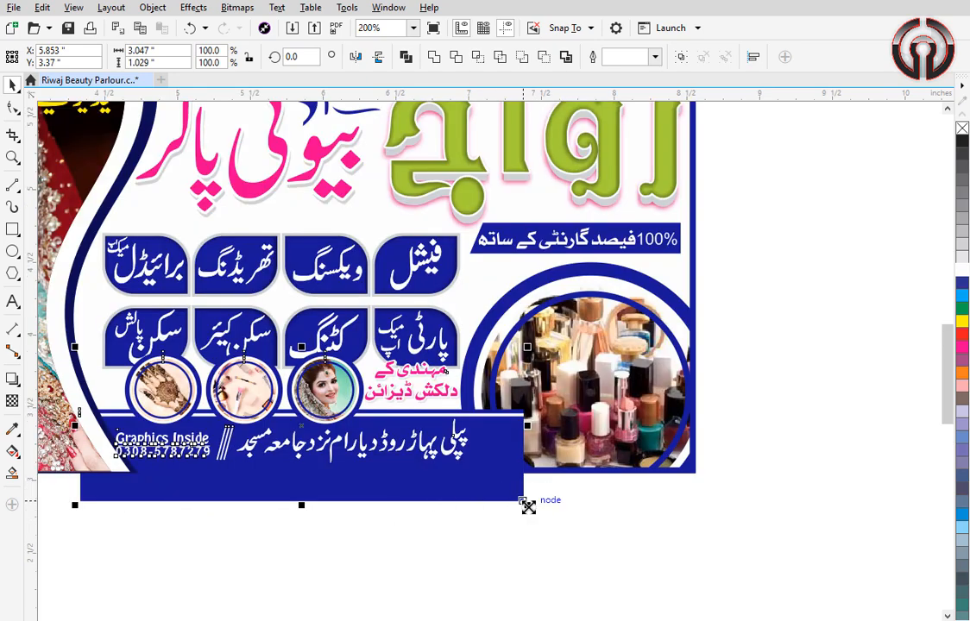
pyautogui.moveTo(526, 505); pyautogui.dragTo(477, 472)
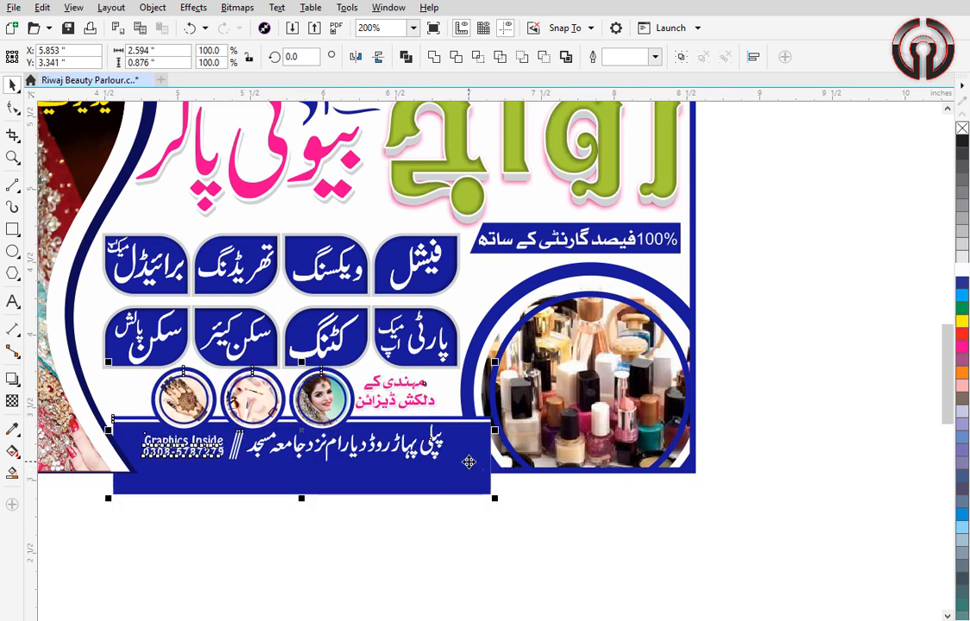
pyautogui.press('Left')
pyautogui.press('Left')
pyautogui.press('Left')
pyautogui.press('Down')
pyautogui.press('Down')
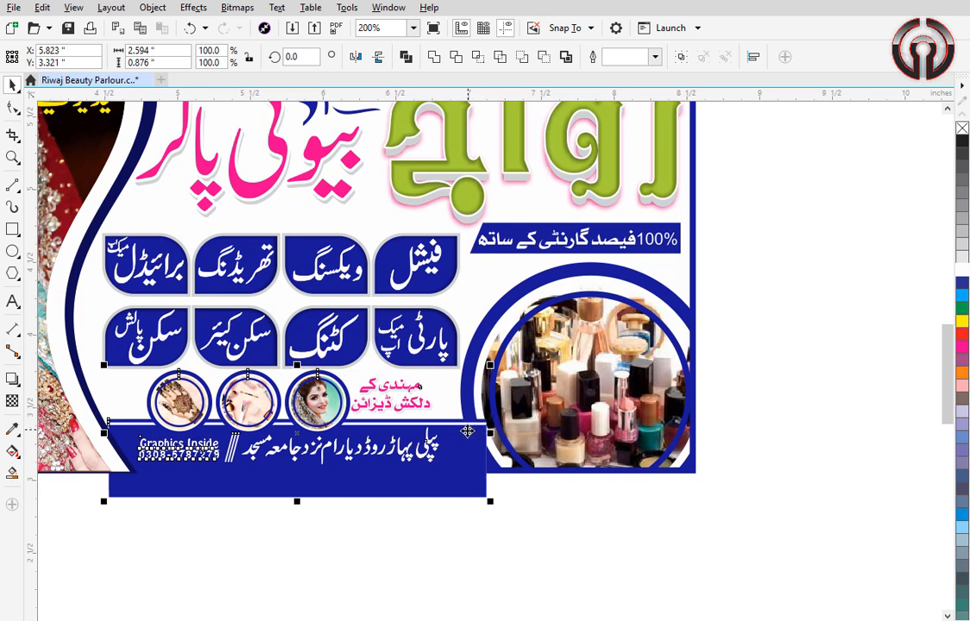
# PowerClip the address strip group inside the card's rectangular frame.
pyautogui.rightClick(457, 373)
pyautogui.click(497, 55)
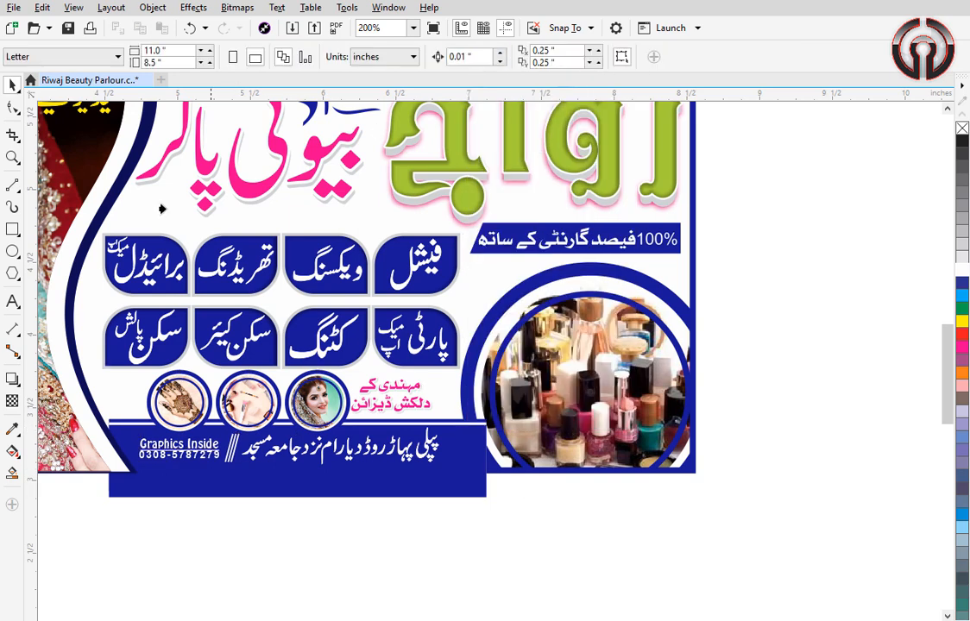
pyautogui.click(147, 220)
pyautogui.click(394, 557)
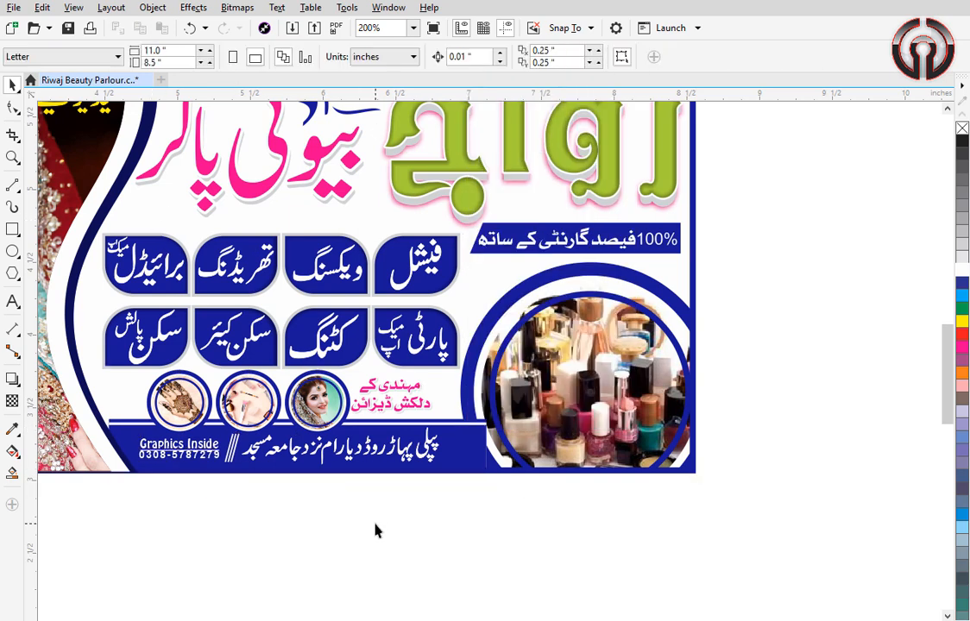
pyautogui.moveTo(376, 526); pyautogui.dragTo(486, 559)
pyautogui.moveTo(269, 525); pyautogui.dragTo(320, 544)
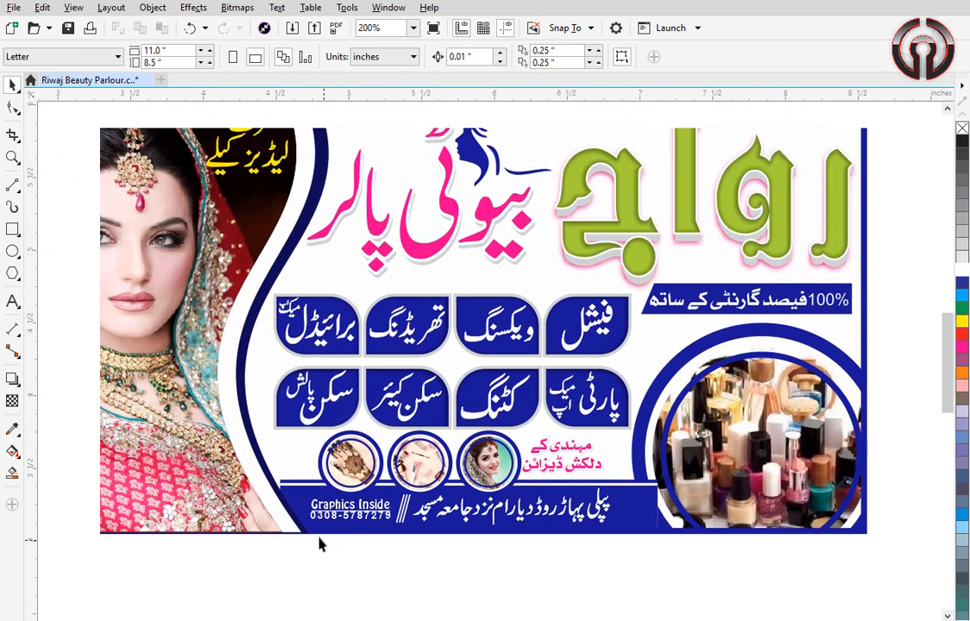
# Extend the address strip's front blue rectangle to 2.663 in wide and its rear blue rectangle to 2.673 in toward the bride photo.
pyautogui.click(283, 502)
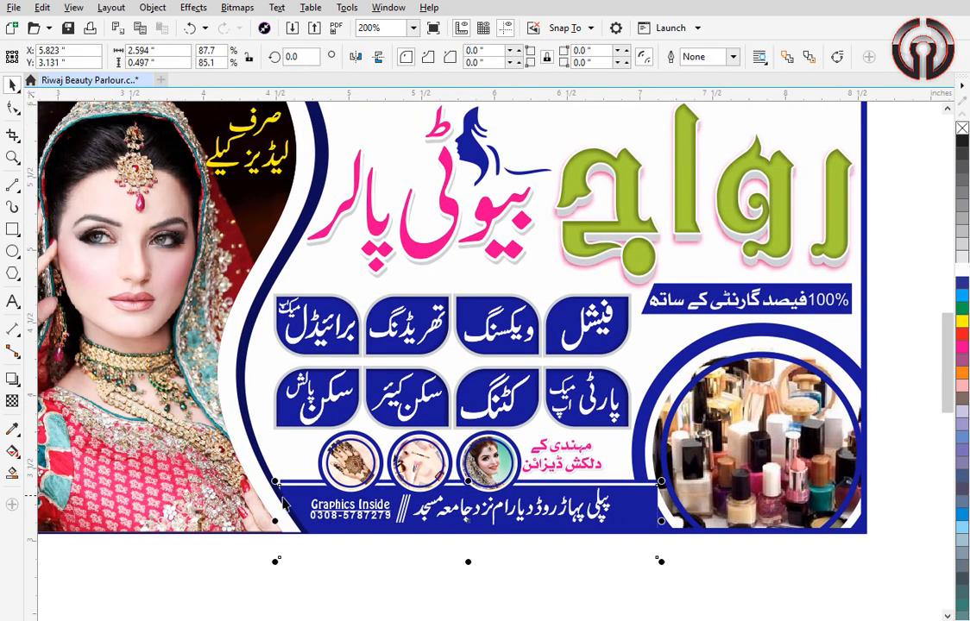
pyautogui.moveTo(270, 524); pyautogui.dragTo(260, 524)
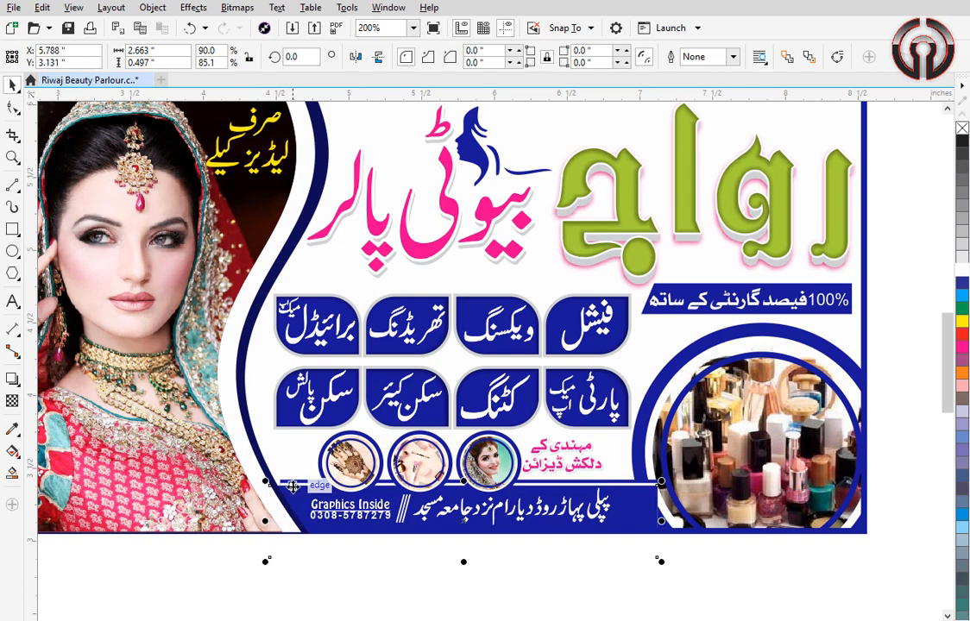
pyautogui.moveTo(293, 486); pyautogui.dragTo(371, 567)
# Stretch the white line rectangle of the address strip to 2.655 in wide so it reaches under the curved border.
pyautogui.scroll(2, 286, 488)
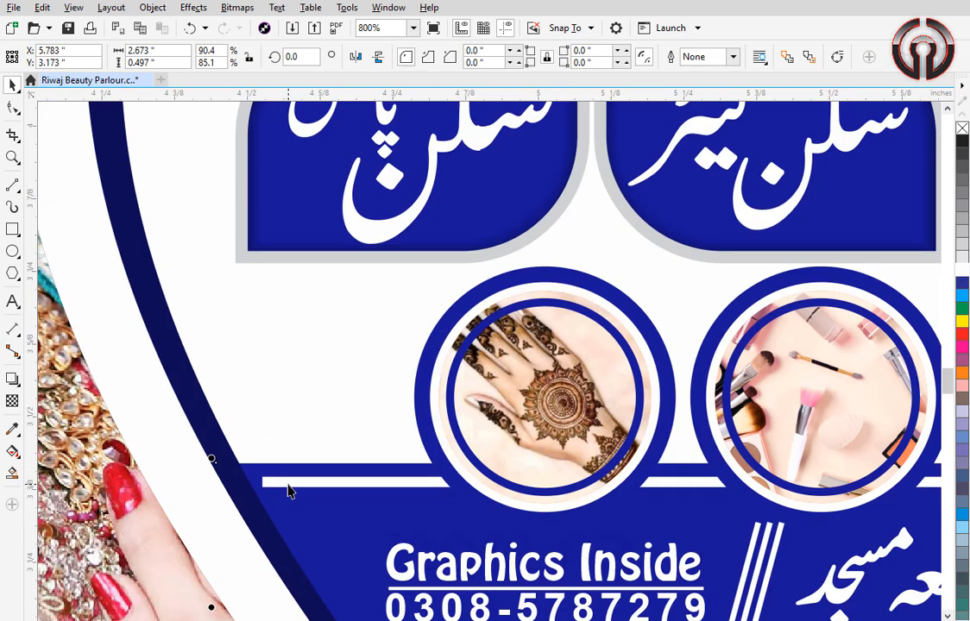
pyautogui.click(286, 485)
pyautogui.scroll(-1, 276, 514)
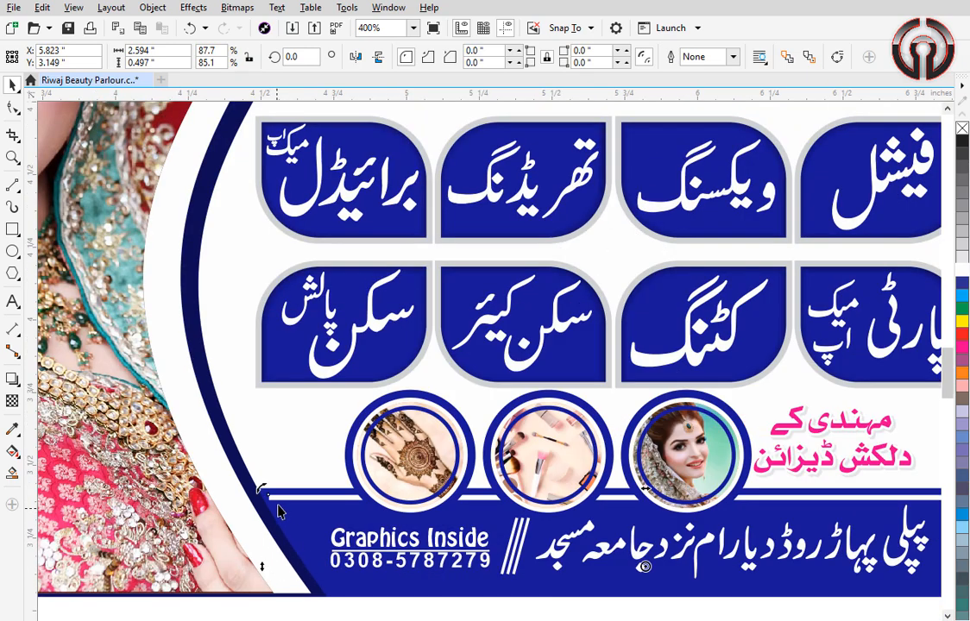
pyautogui.moveTo(263, 567); pyautogui.dragTo(209, 566)
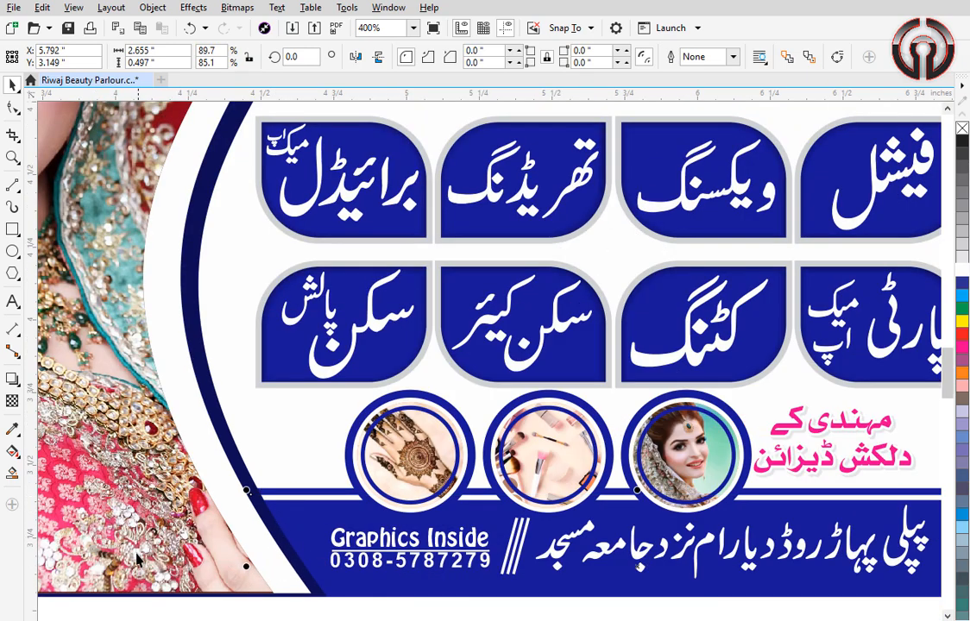
pyautogui.scroll(-1, 135, 554)
pyautogui.click(704, 613)
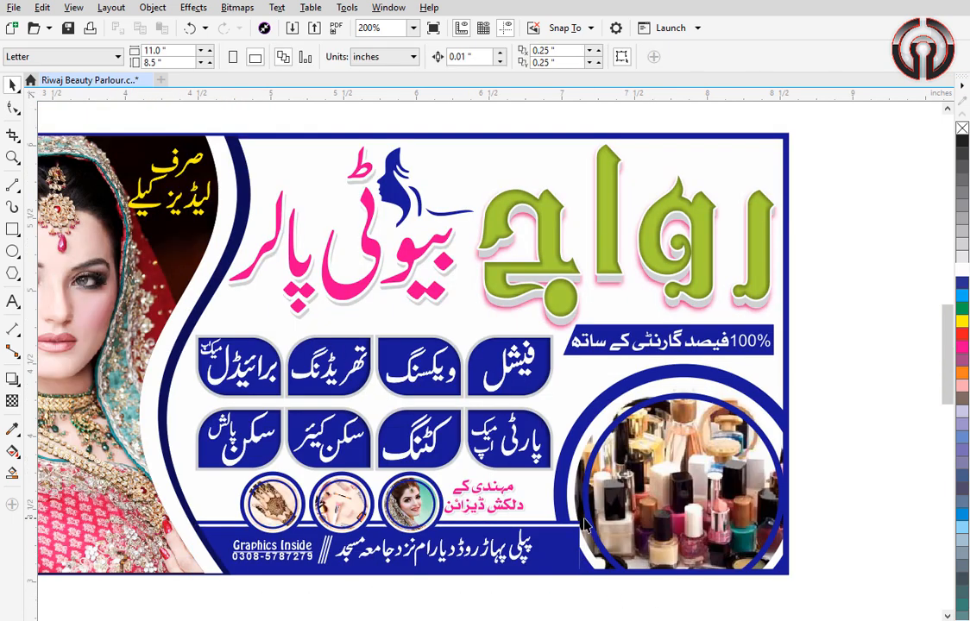
# Within the frame's PowerClip contents, bring the cosmetics circle in front of the address strip and finish editing.
pyautogui.scroll(1, 516, 373)
pyautogui.click(516, 374)
pyautogui.scroll(-1, 449, 414)
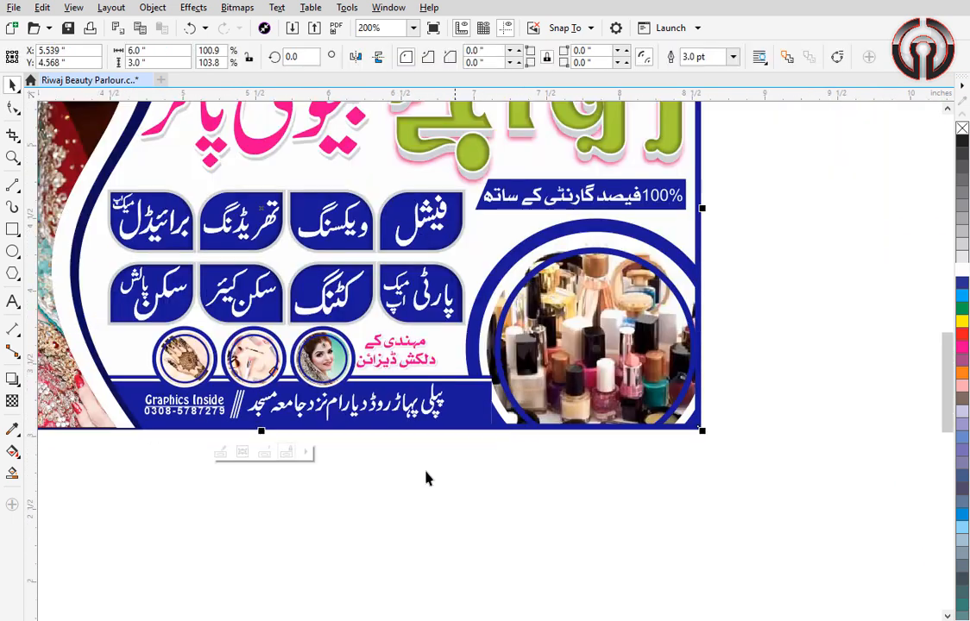
pyautogui.click(371, 492)
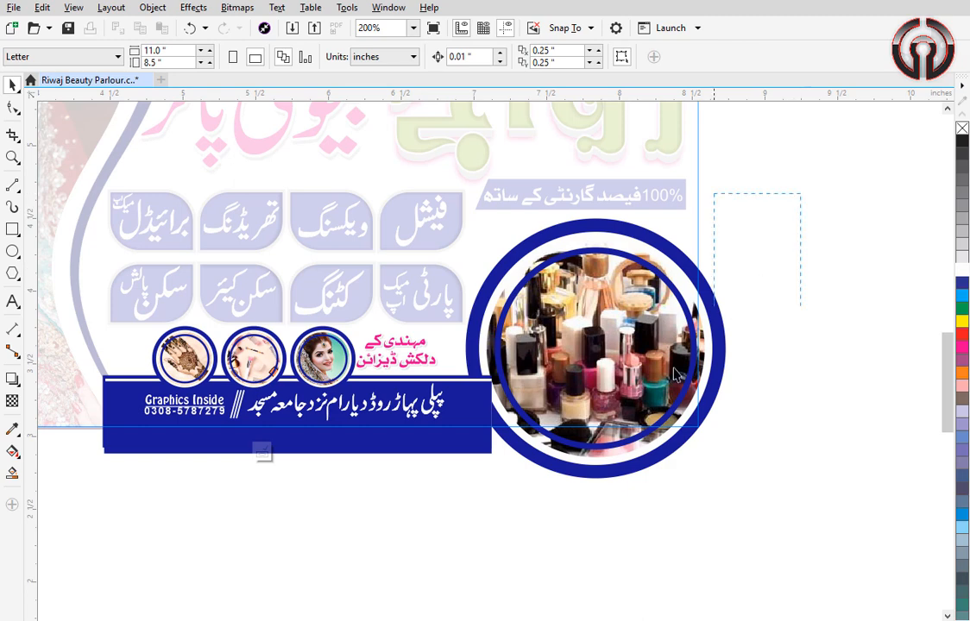
pyautogui.moveTo(677, 373); pyautogui.dragTo(445, 586)
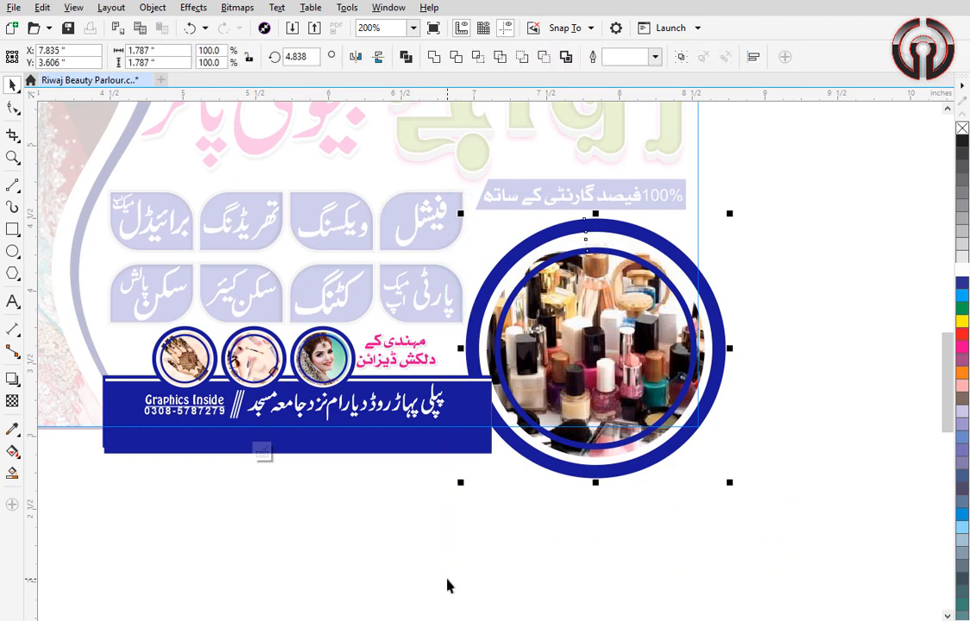
pyautogui.click(261, 450)
pyautogui.press('F4')
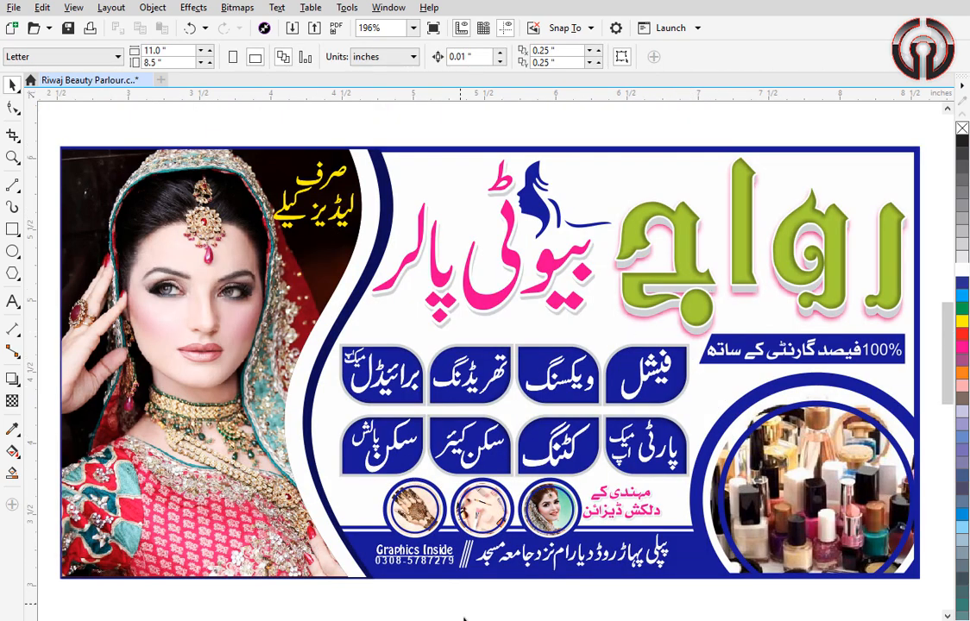
pyautogui.scroll(2, 414, 582)
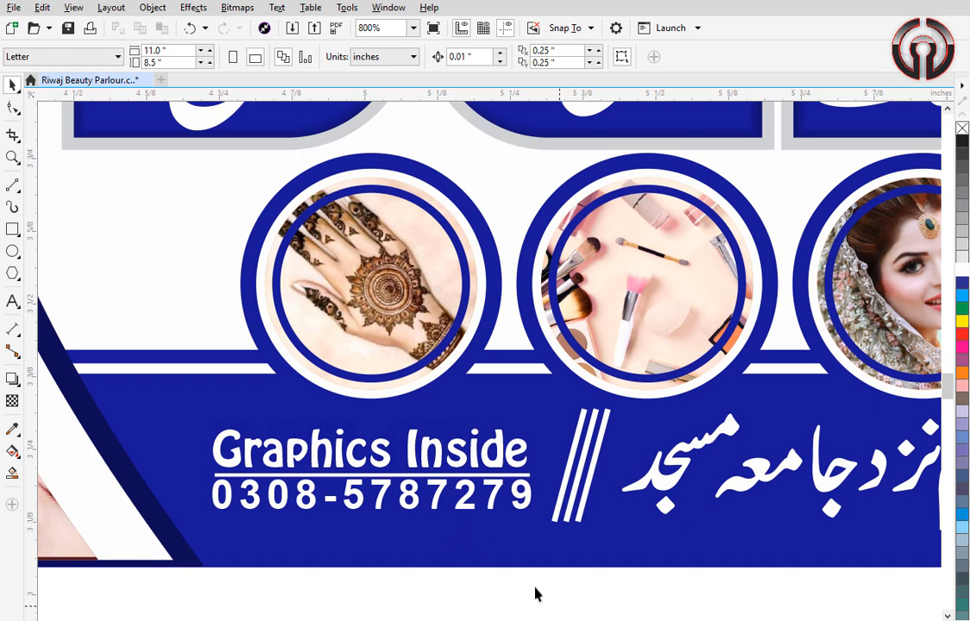
pyautogui.moveTo(539, 594); pyautogui.dragTo(232, 444)
pyautogui.click(228, 455)
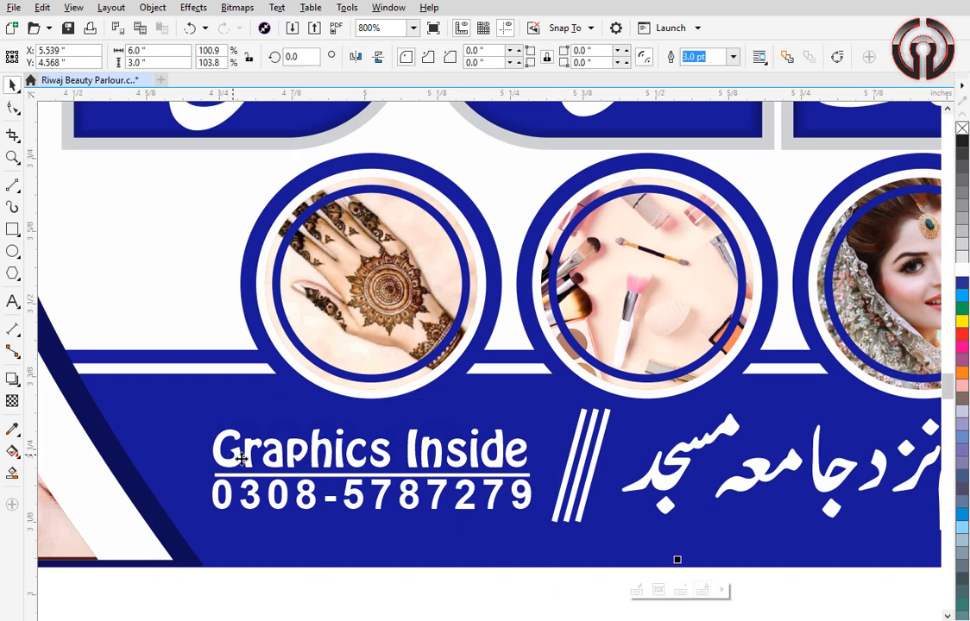
pyautogui.click(245, 477)
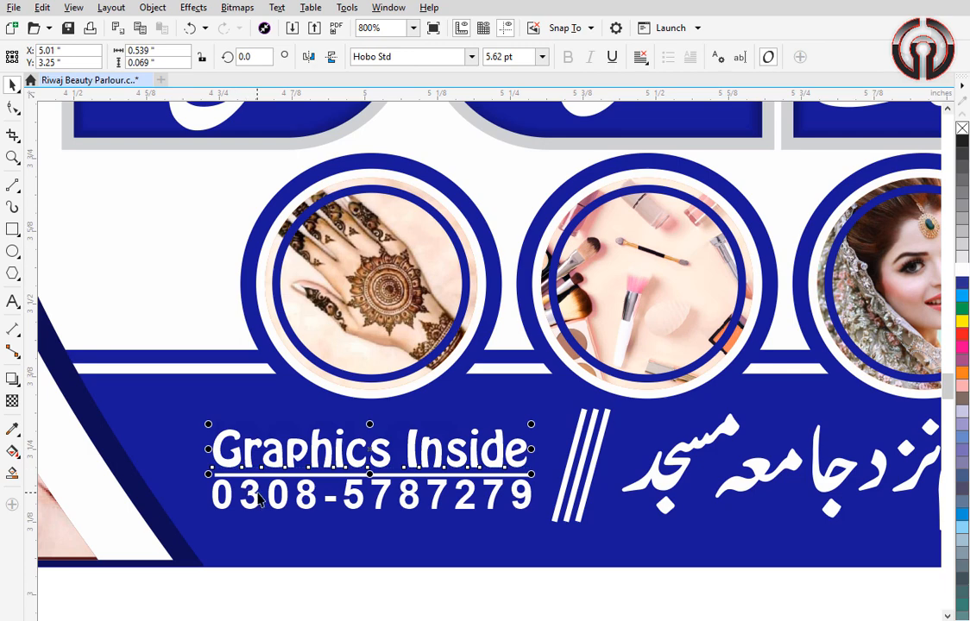
pyautogui.click(256, 498)
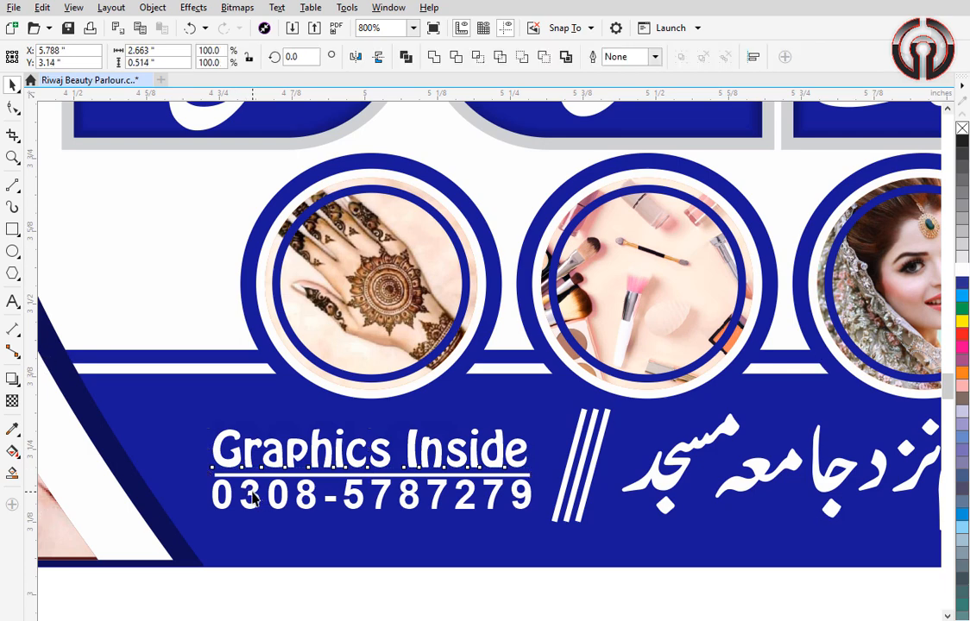
pyautogui.click(254, 505)
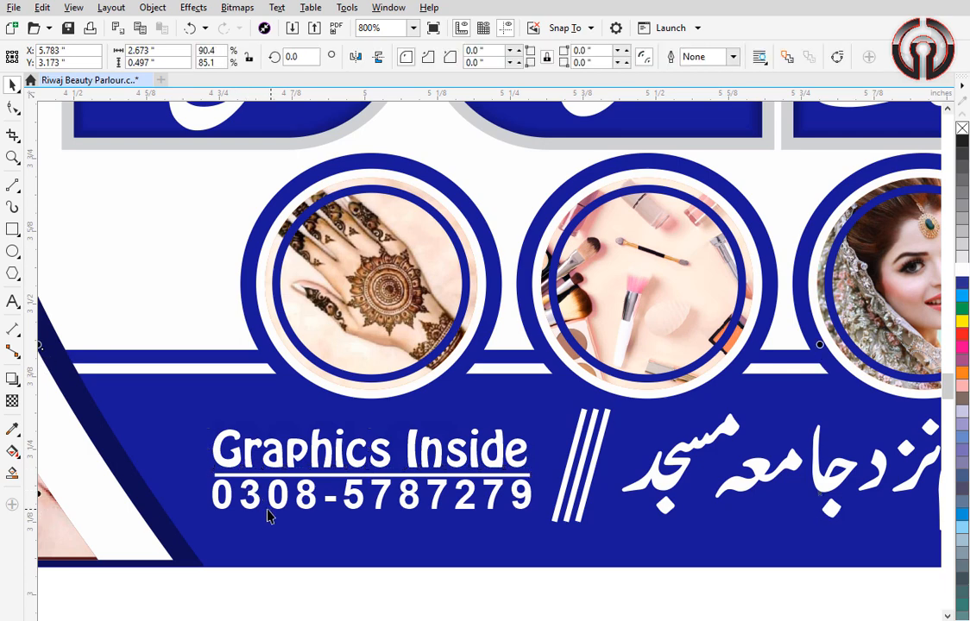
pyautogui.click(113, 359)
pyautogui.scroll(-1, 395, 392)
pyautogui.click(337, 497)
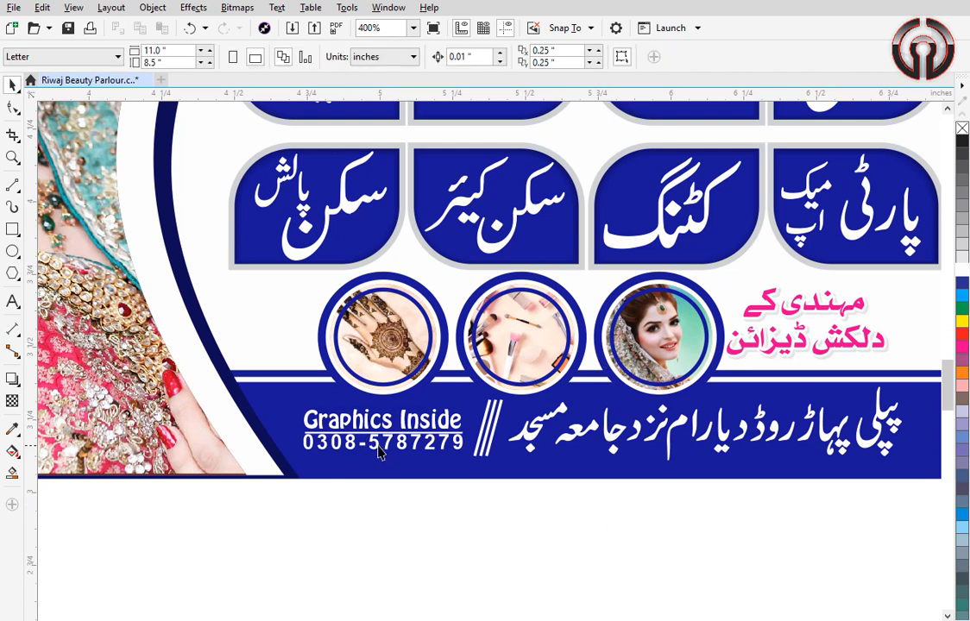
# Edit the PowerClip contents to enlarge the "Graphics Inside" name and phone number block to 0.618 by 0.184 in, and finish editing.
pyautogui.click(383, 453)
pyautogui.click(492, 503)
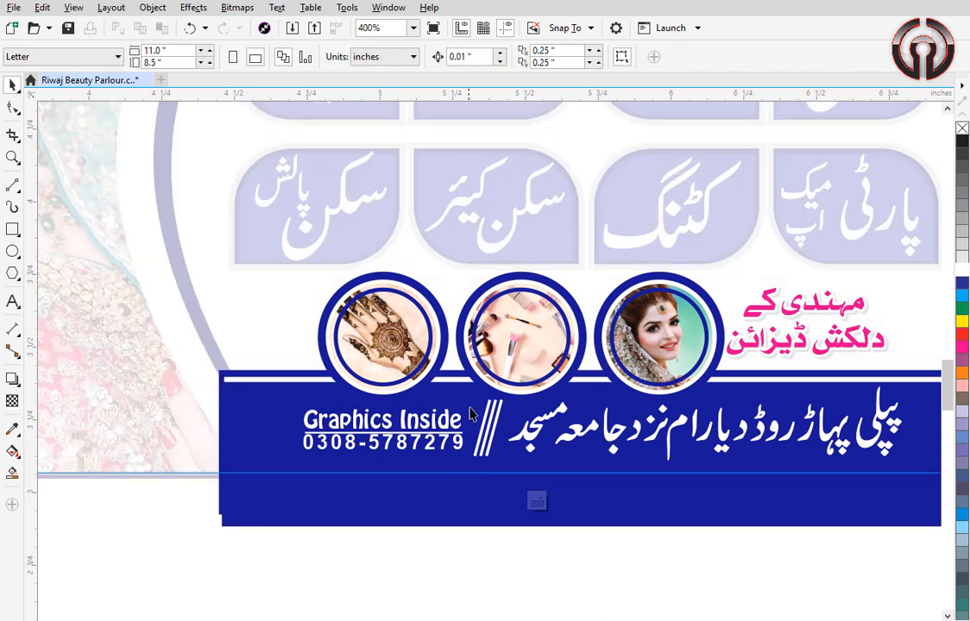
pyautogui.moveTo(471, 414); pyautogui.dragTo(279, 462)
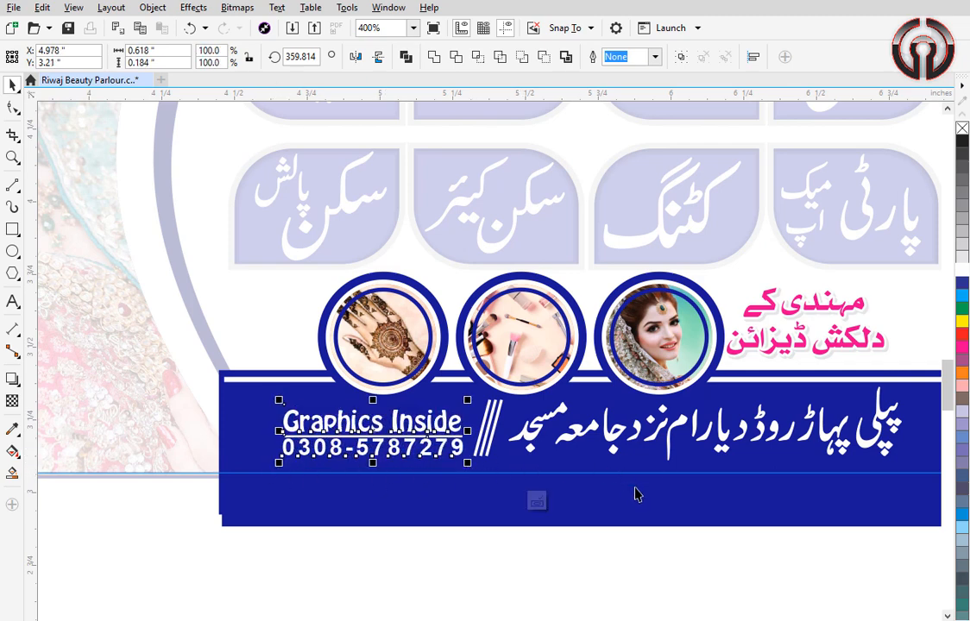
pyautogui.click(537, 502)
pyautogui.click(519, 564)
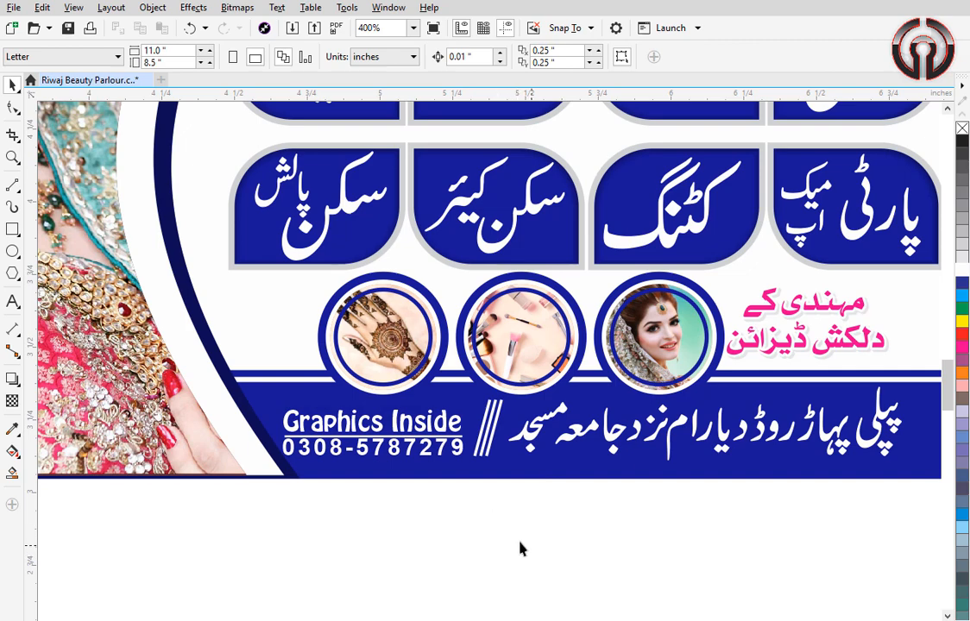
pyautogui.moveTo(459, 511); pyautogui.dragTo(429, 536)
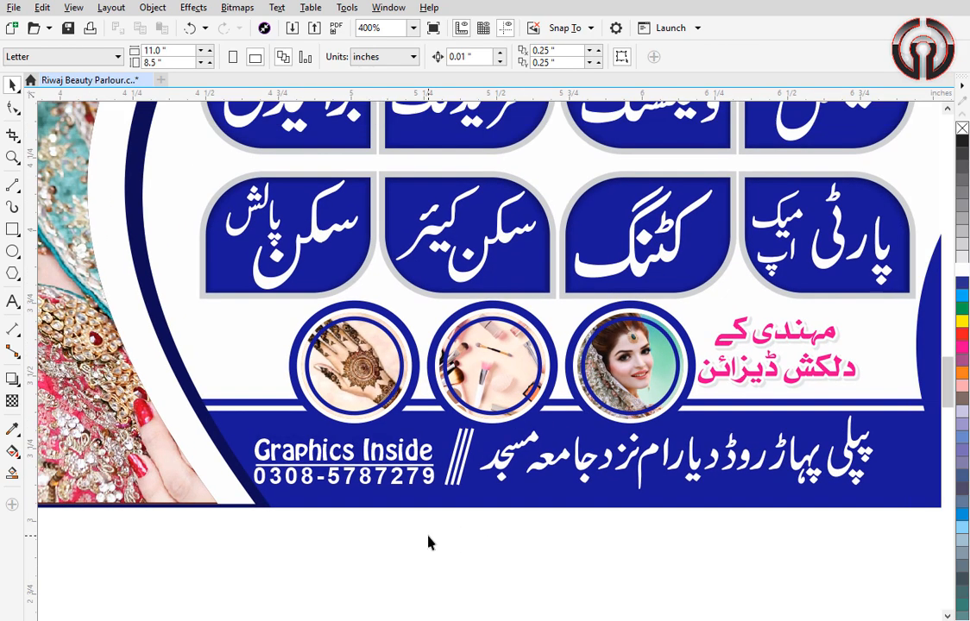
pyautogui.press('F4')
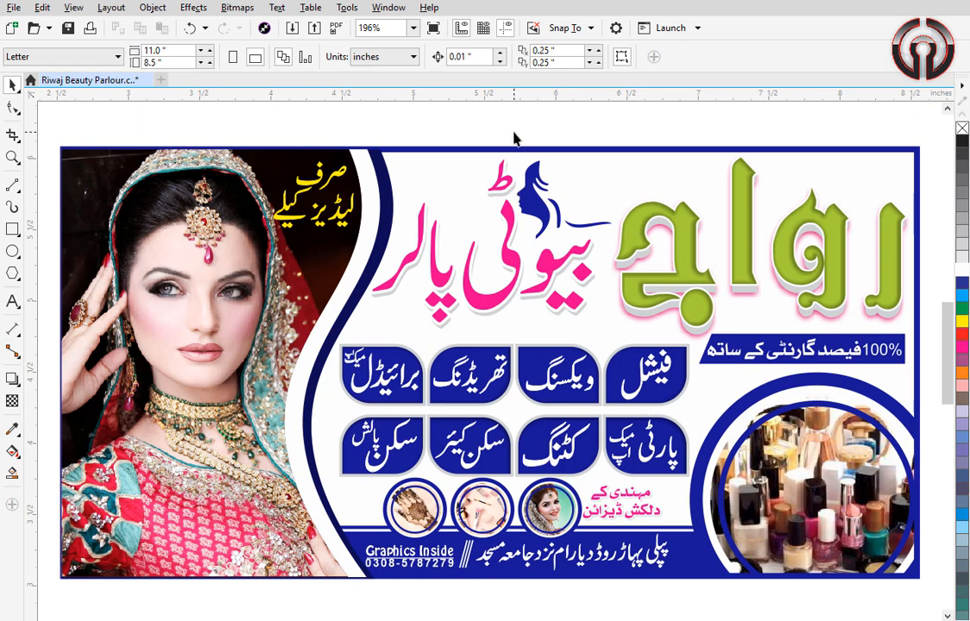
# Nudge the clipped bride photo with its curved edge toward the service labels to X 3.557 in.
pyautogui.click(270, 325)
pyautogui.press('Right')
pyautogui.press('Right')
pyautogui.press('Right')
pyautogui.press('Right')
pyautogui.press('Right')
pyautogui.press('Right')
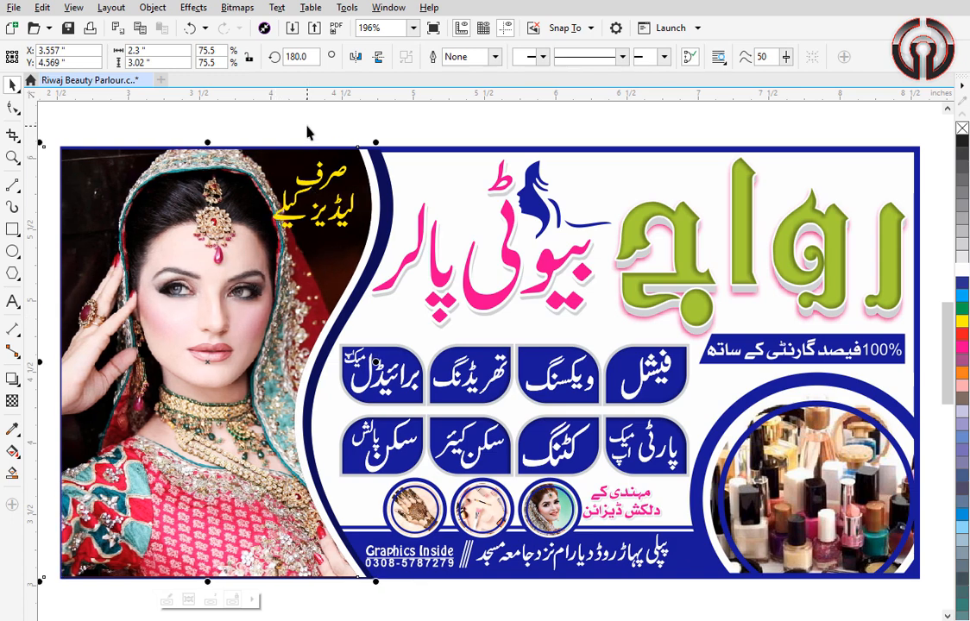
pyautogui.click(275, 125)
pyautogui.scroll(-2, 319, 165)
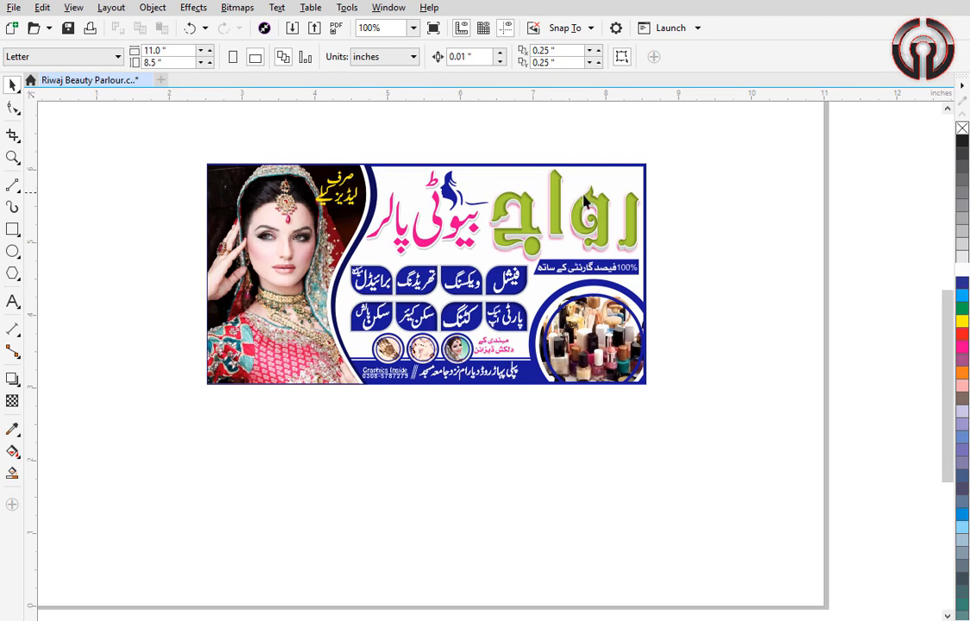
pyautogui.scroll(2, 585, 201)
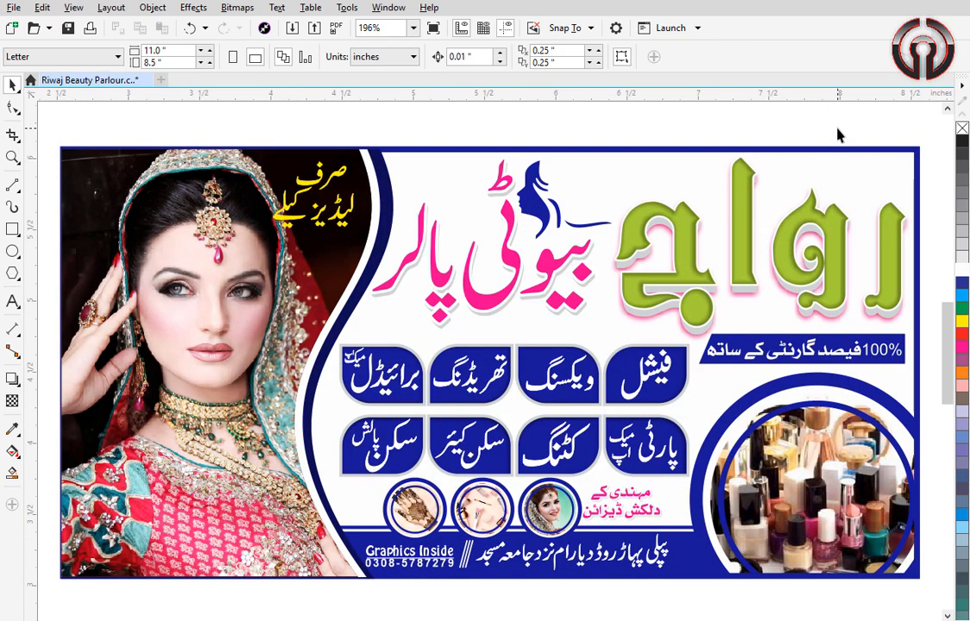
# Add the artistic text "Downlode Link Password" in 24 pt Arial above the card.
pyautogui.scroll(2, 134, 220)
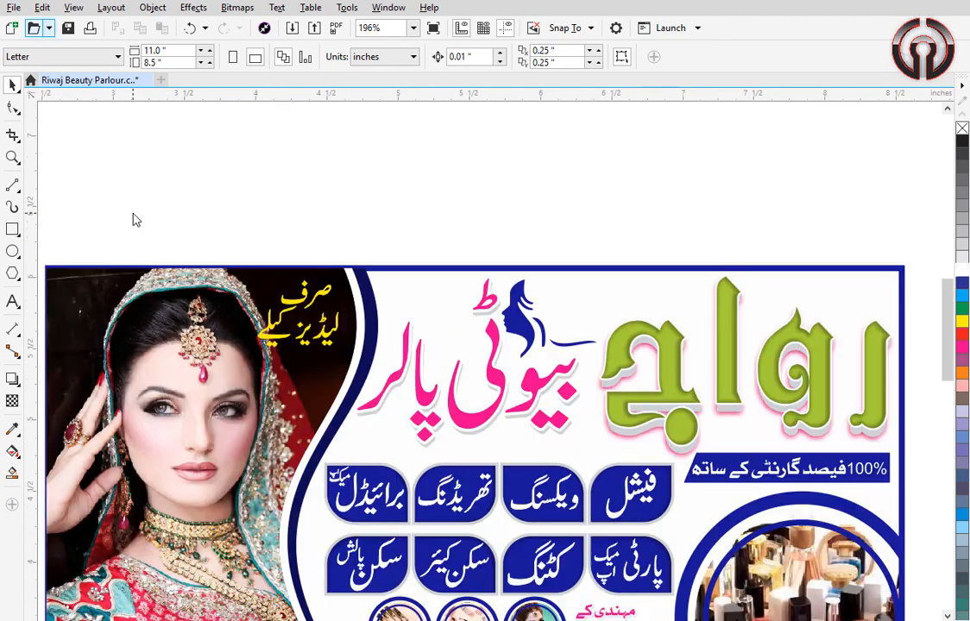
pyautogui.click(13, 302)
pyautogui.click(189, 157)
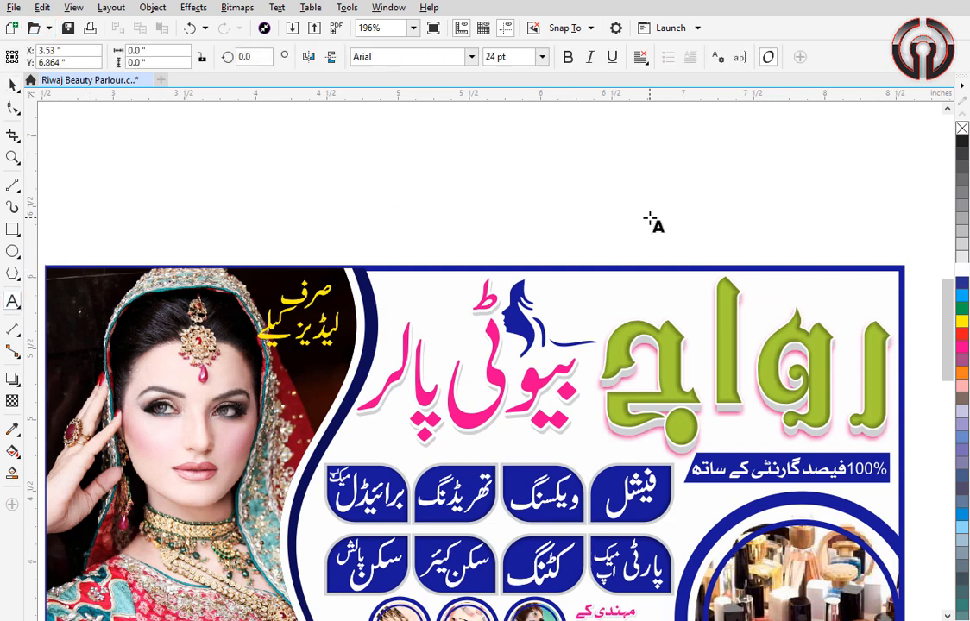
pyautogui.write('Down')
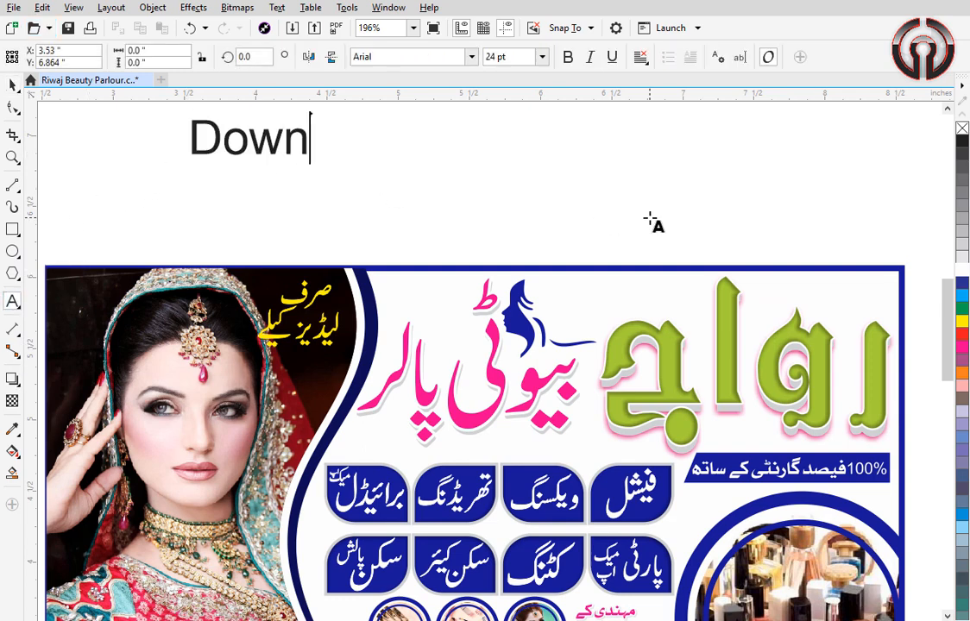
pyautogui.write('lide')
pyautogui.press('BackSpace')
pyautogui.press('BackSpace')
pyautogui.press('BackSpace')
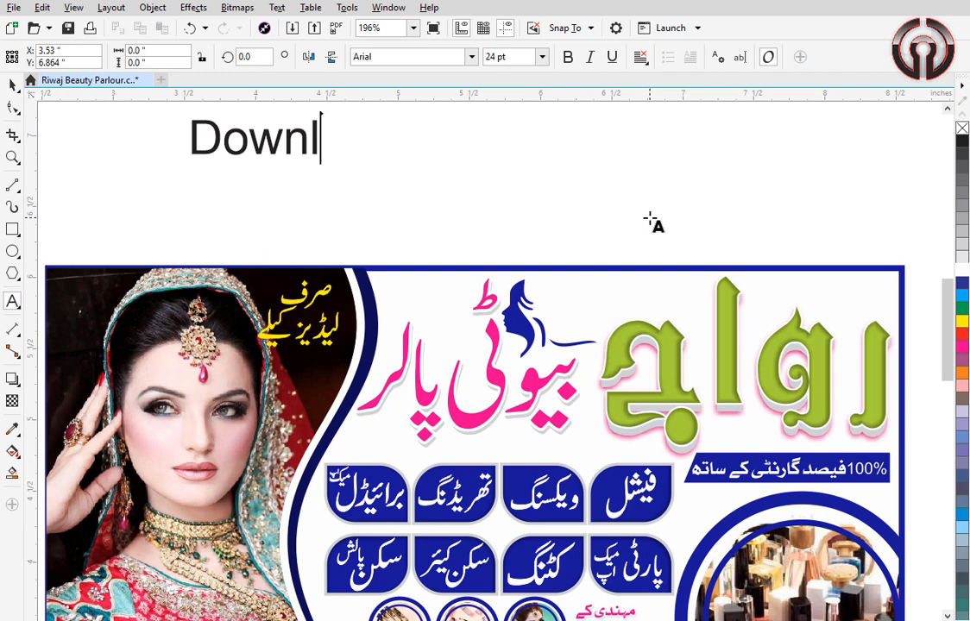
pyautogui.write('ode ')
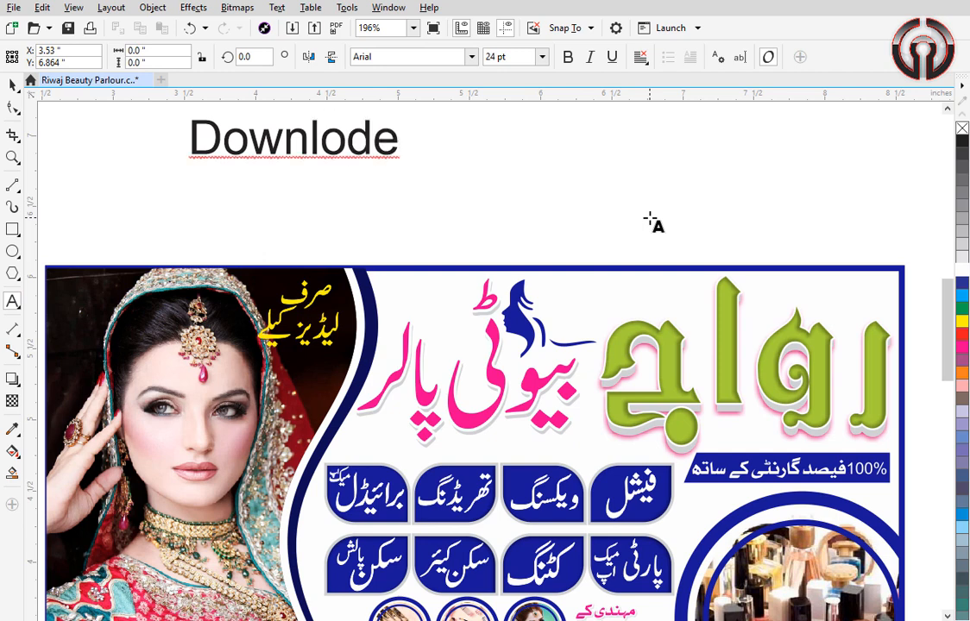
pyautogui.write('Link ')
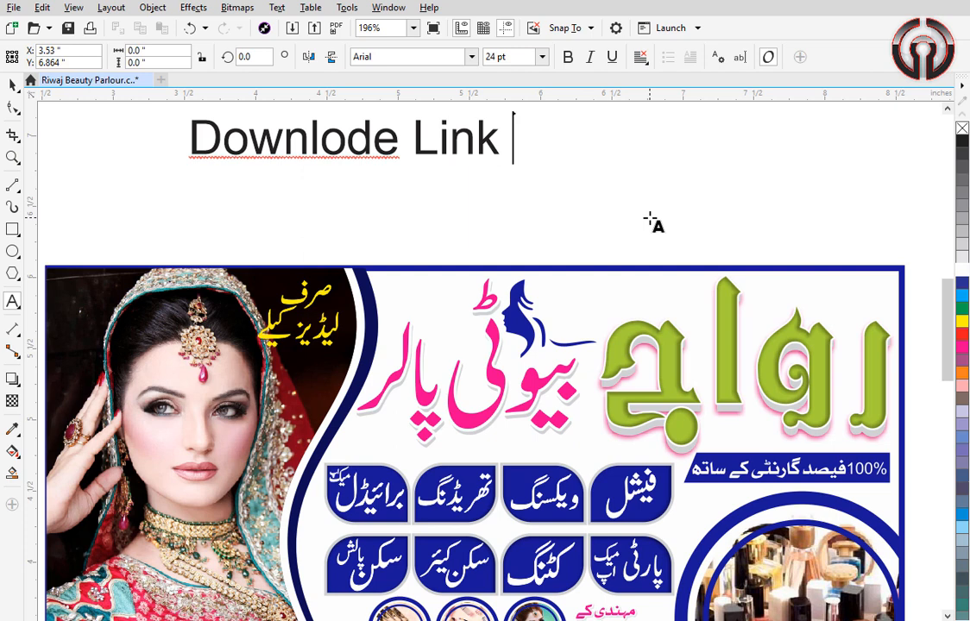
pyautogui.write('Password')
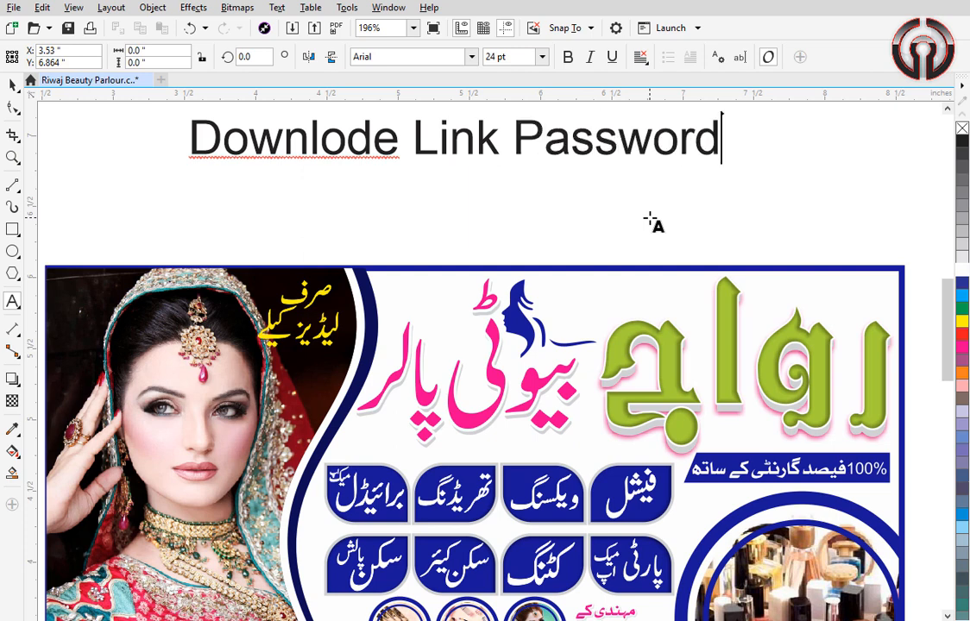
# Add the download link password as a second line of the text above the card and finish text editing.
pyautogui.press('Return')
pyautogui.write('g')
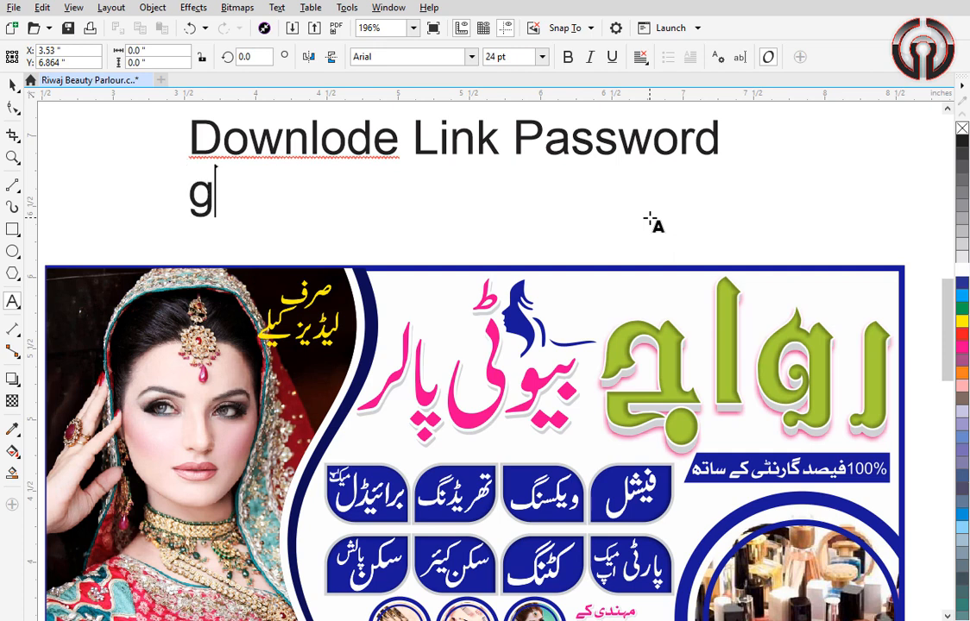
pyautogui.write('raphicsd')
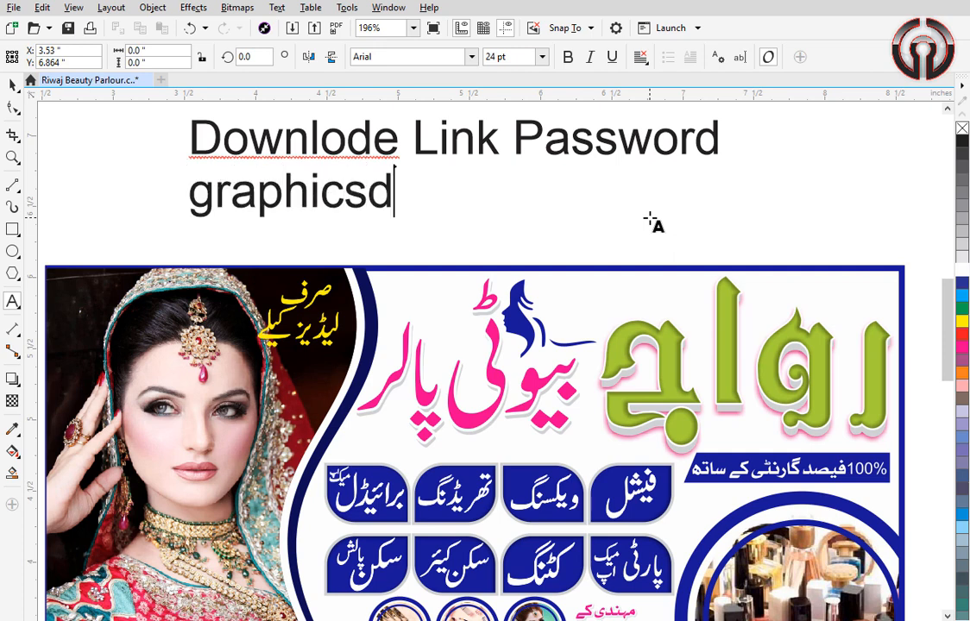
pyautogui.press('BackSpace')
pyautogui.write('ins')
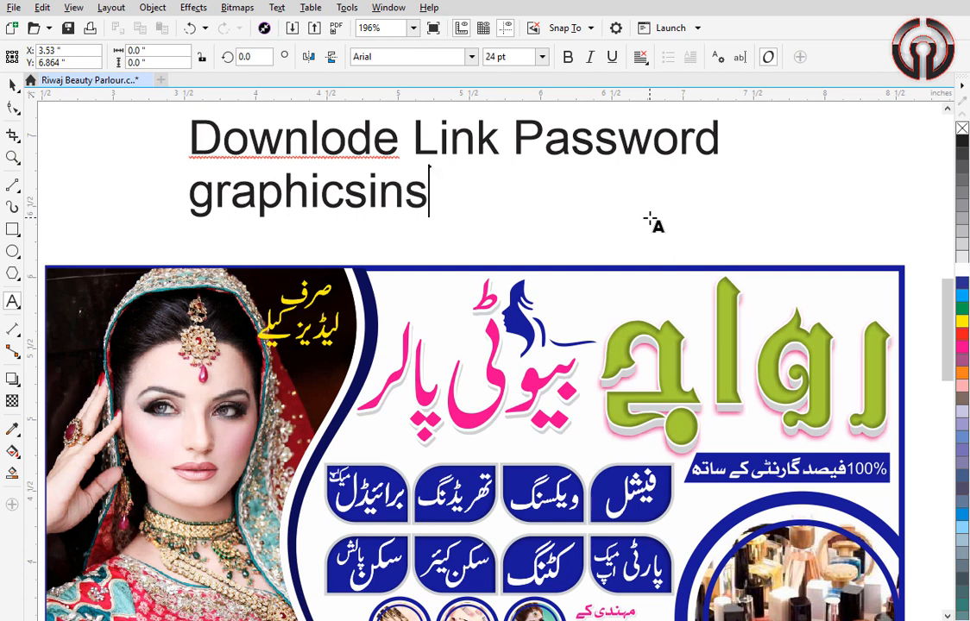
pyautogui.write('ide')
pyautogui.hotkey('ctrl', 'space')
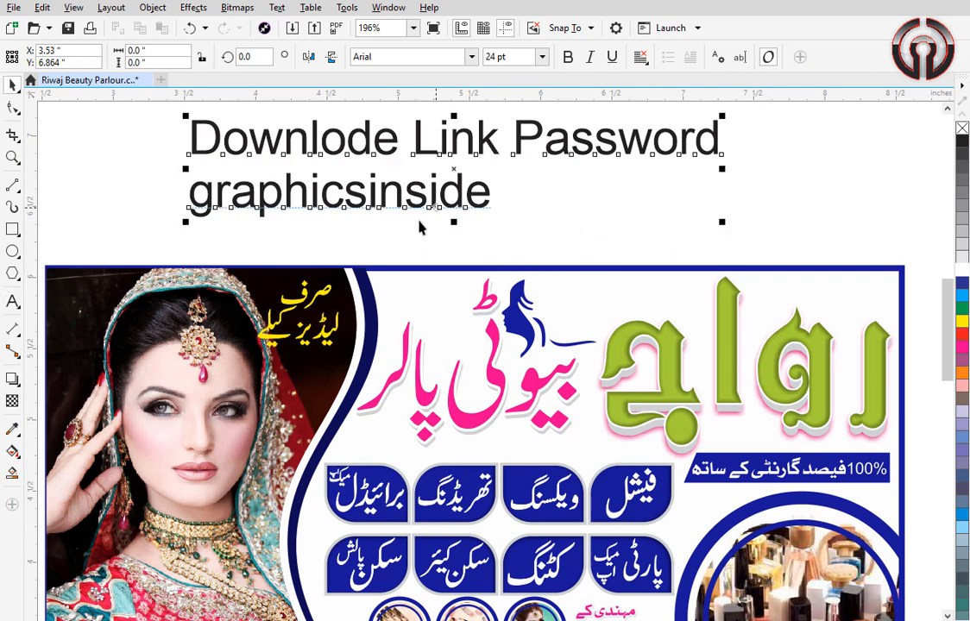
# Frame the password line with a rectangle about 2.13 by 0.309 in, and raise its upper edge to about 0.399 in height.
pyautogui.click(13, 229)
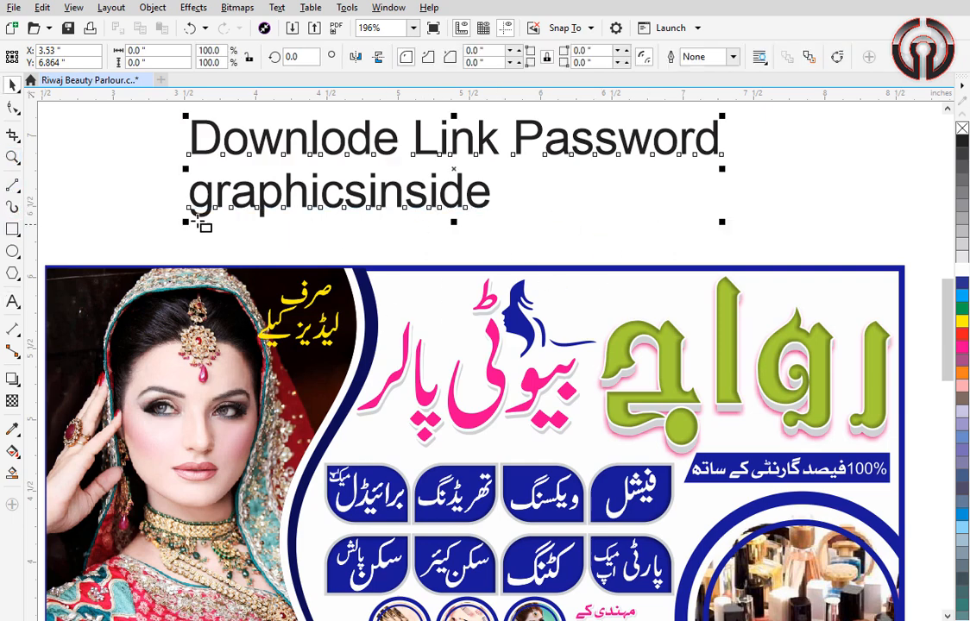
pyautogui.moveTo(187, 177); pyautogui.dragTo(491, 222)
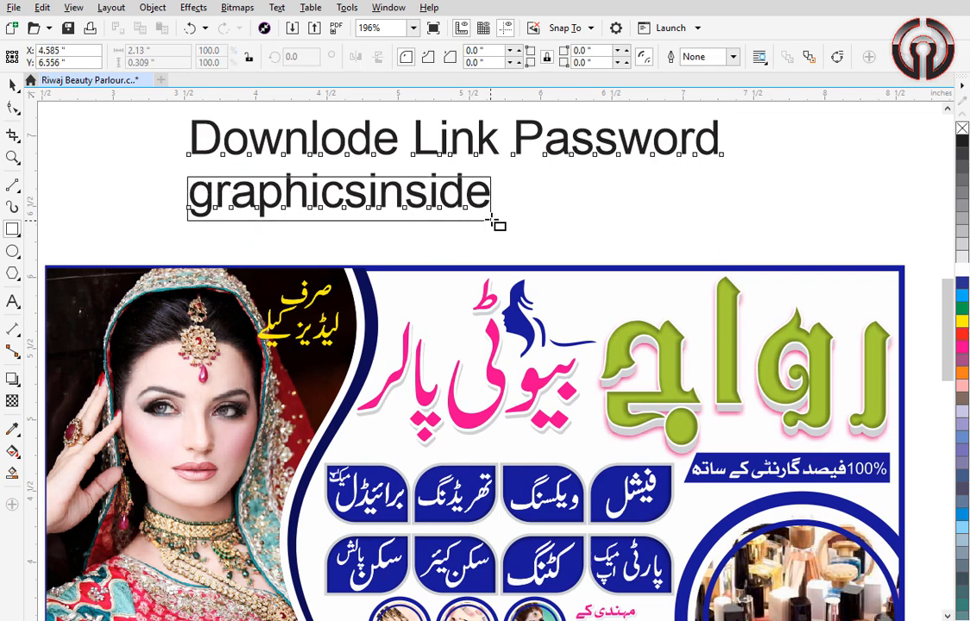
pyautogui.press('space')
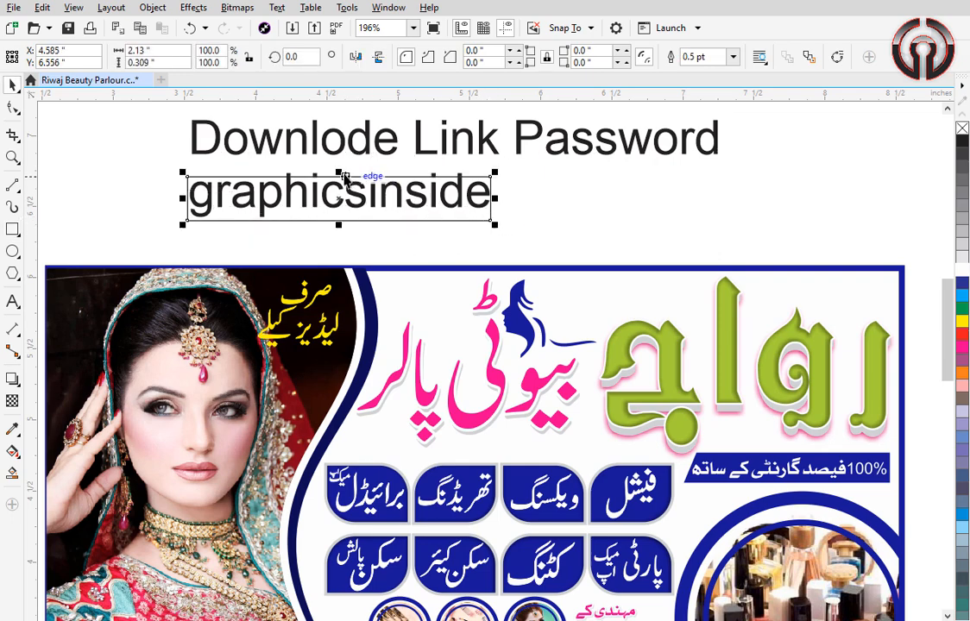
pyautogui.moveTo(339, 173); pyautogui.dragTo(338, 160)
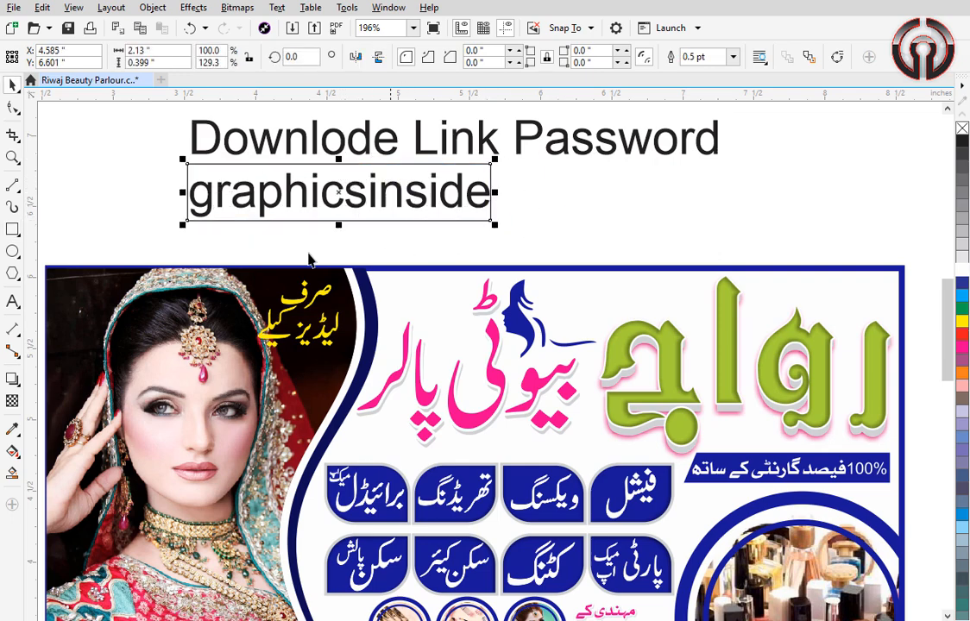
pyautogui.click(384, 236)
pyautogui.press('F4')
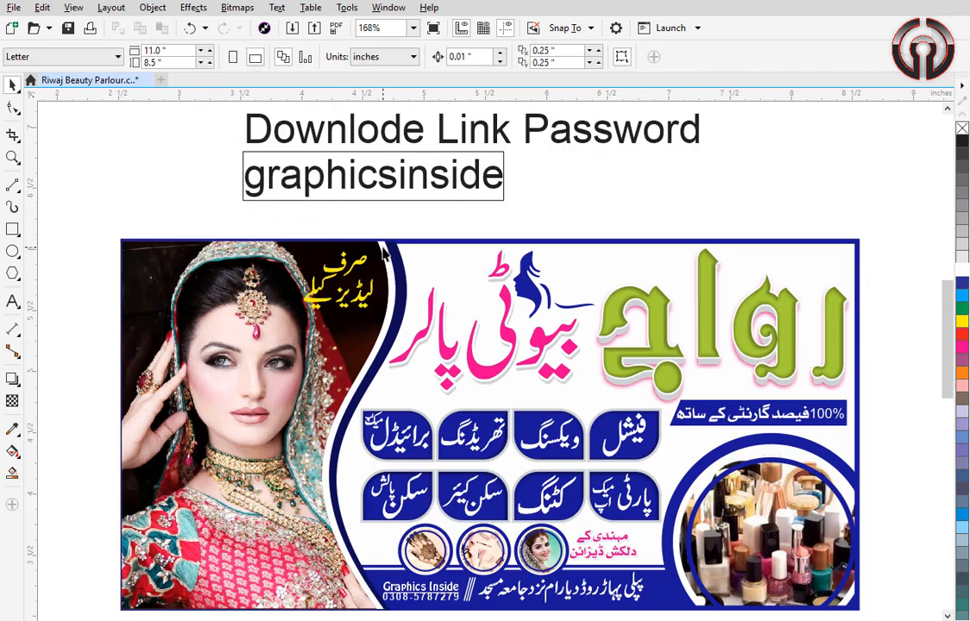